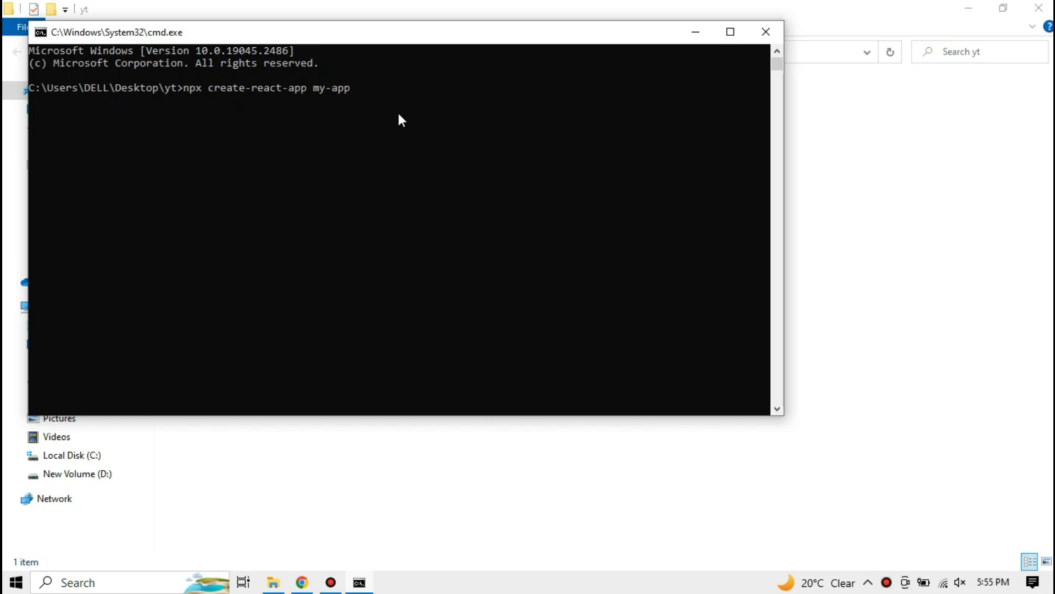
Complete and run the command npx create-react-app my-vercel-app in the yt folder.
text(-vercel)
key(Return)
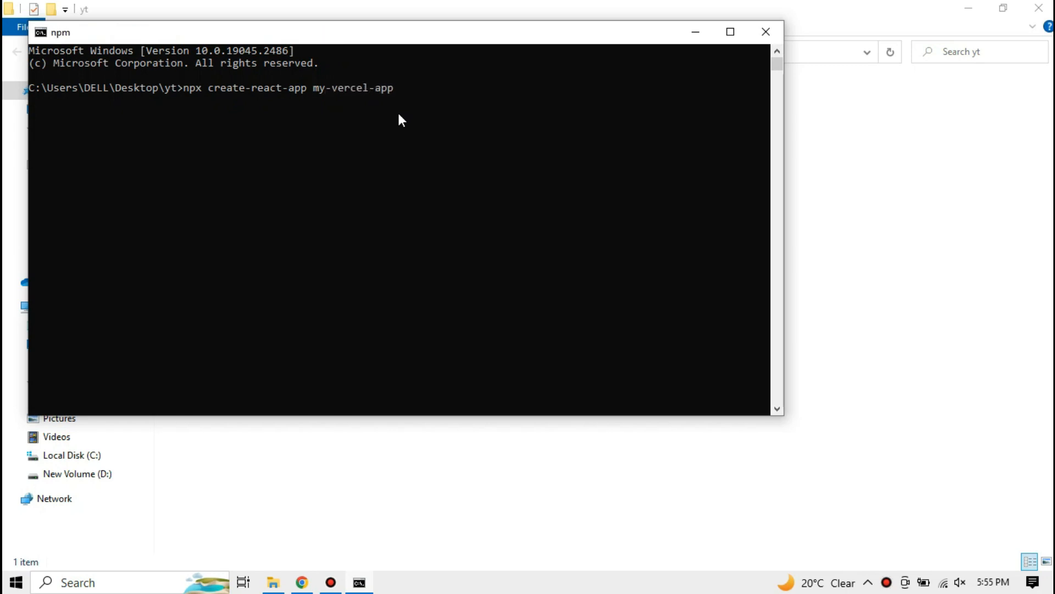
drag(378, 38, 532, 158)
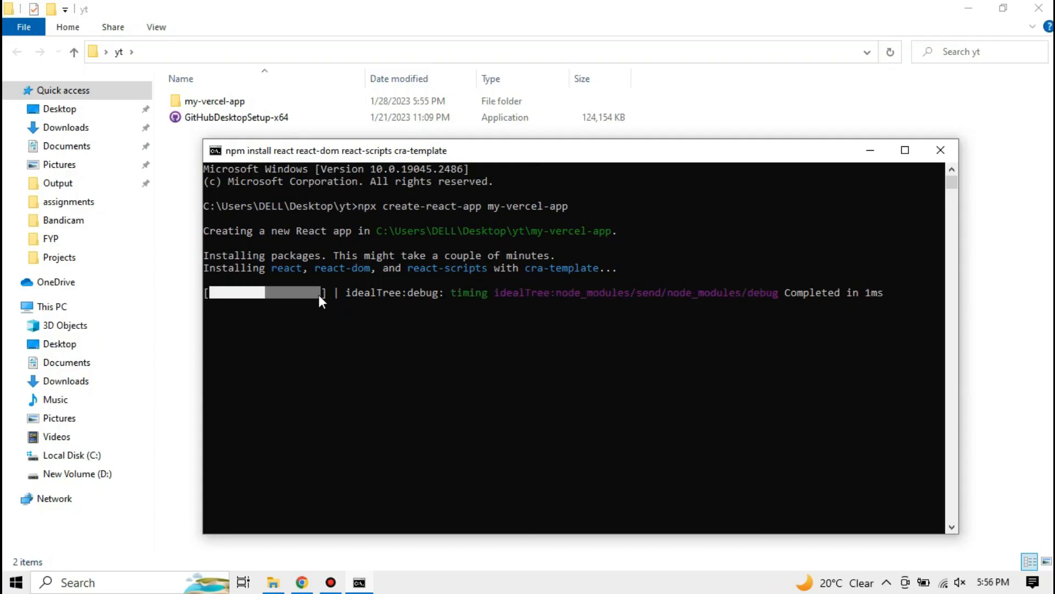
Switch to Chrome, sign in to GitHub with the account username and password, and open the account's repositories page.
click(302, 583)
click(99, 13)
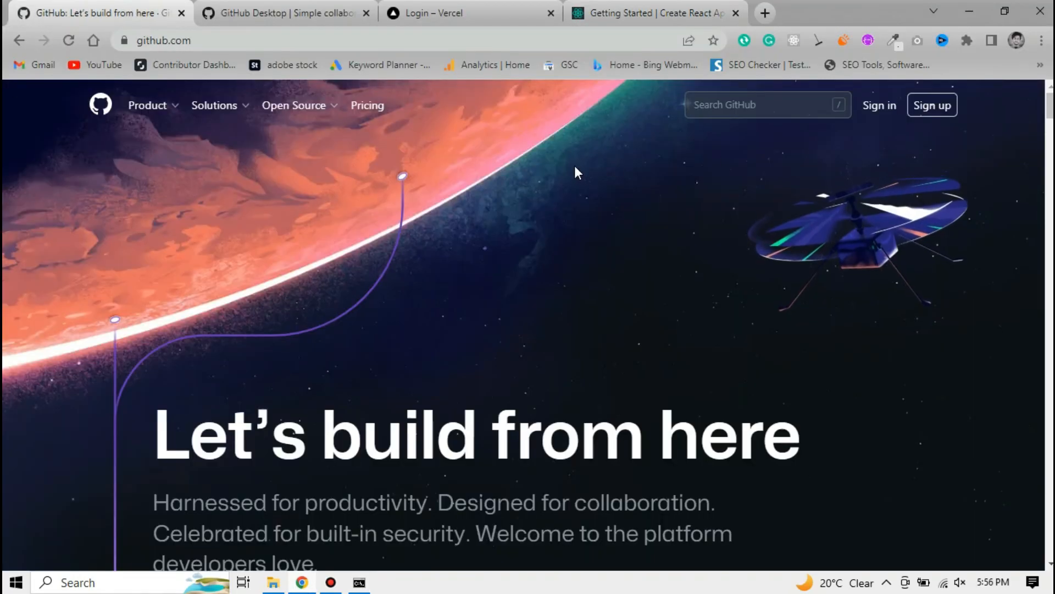
click(888, 106)
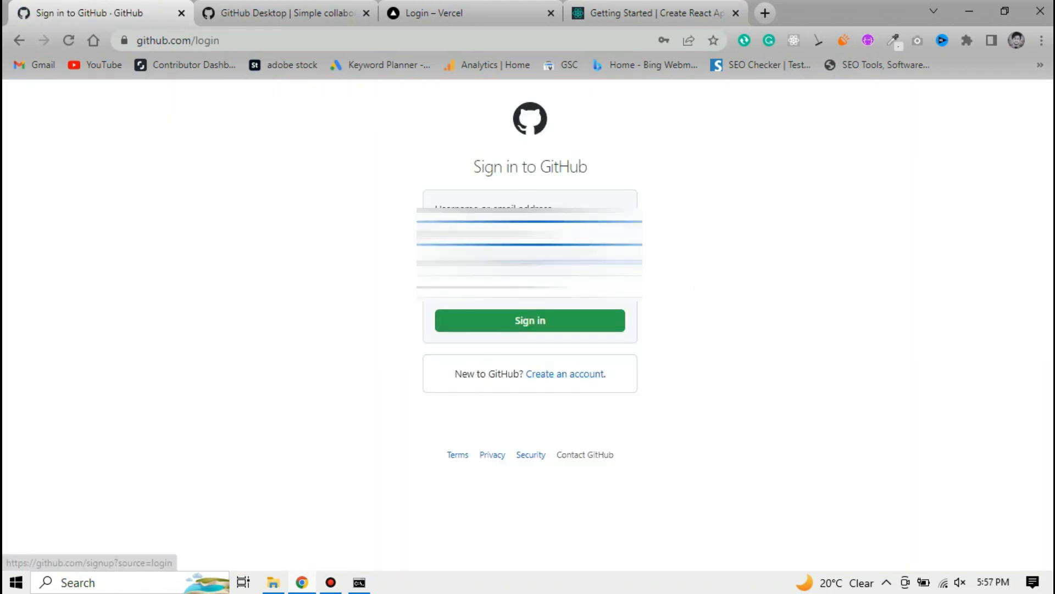
click(473, 232)
click(532, 333)
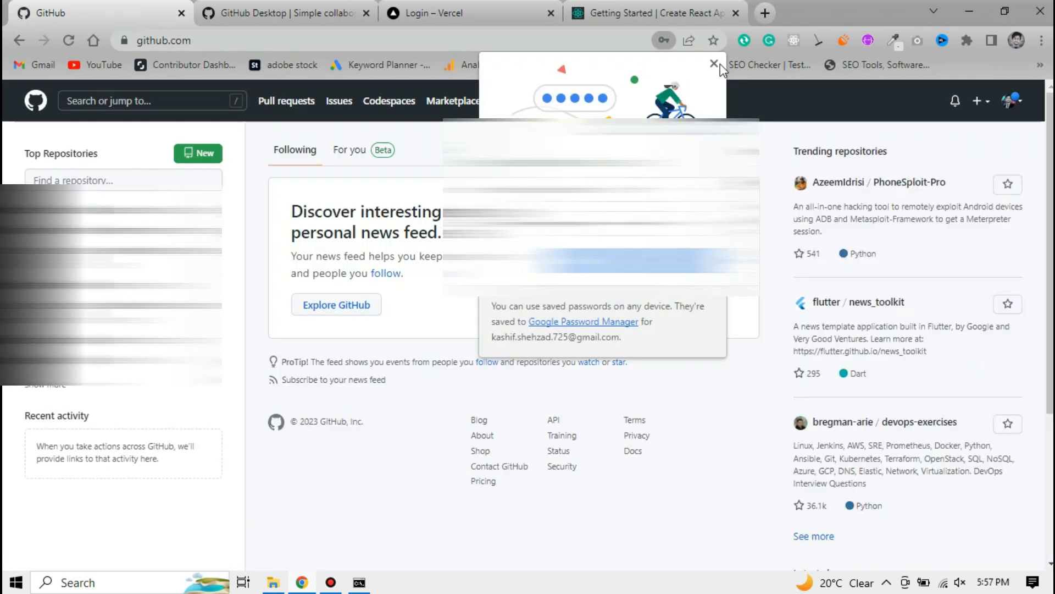
click(1010, 101)
click(891, 206)
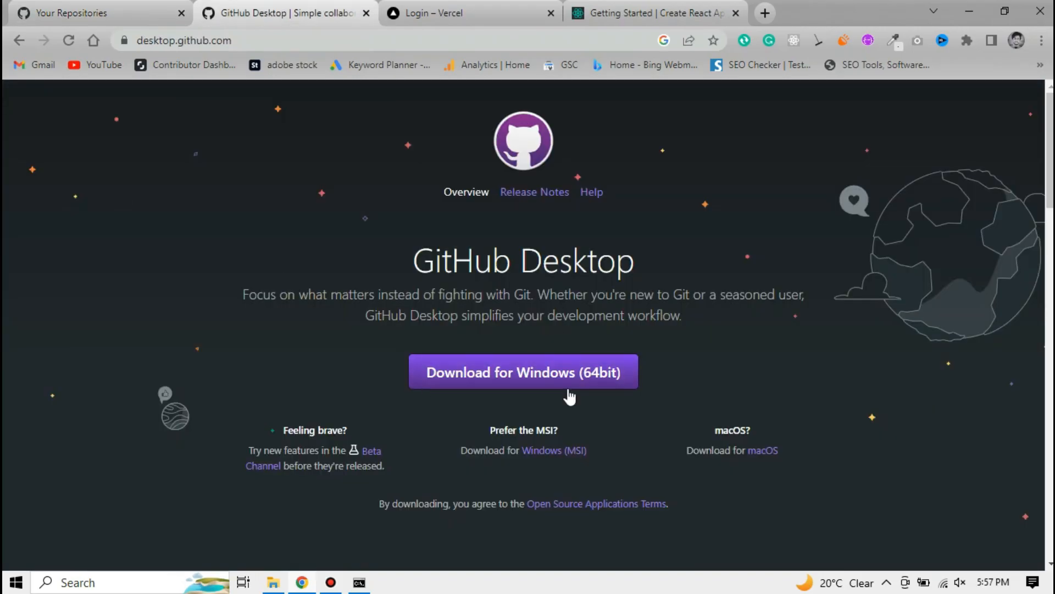
click(506, 384)
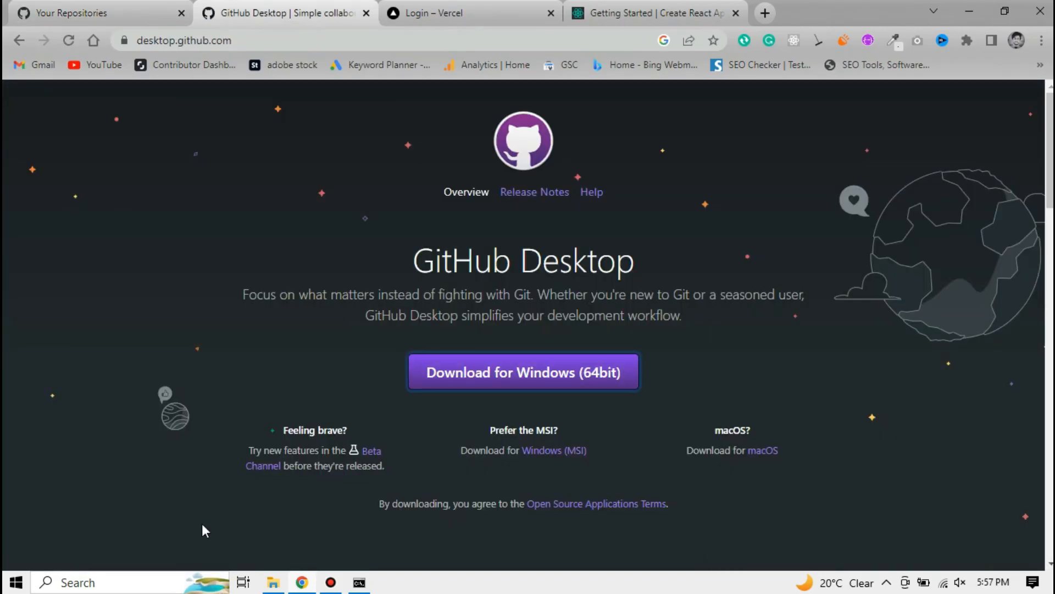
click(167, 552)
click(209, 524)
Switch to File Explorer and run the GitHubDesktopSetup-x64 installer from the yt folder as administrator.
click(272, 583)
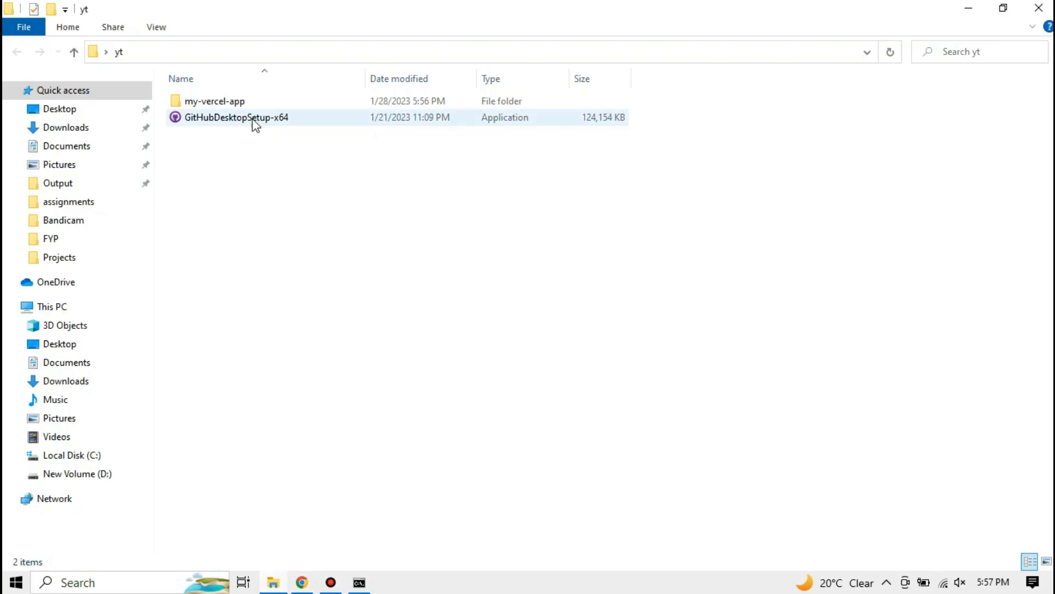
key(alt+Tab)
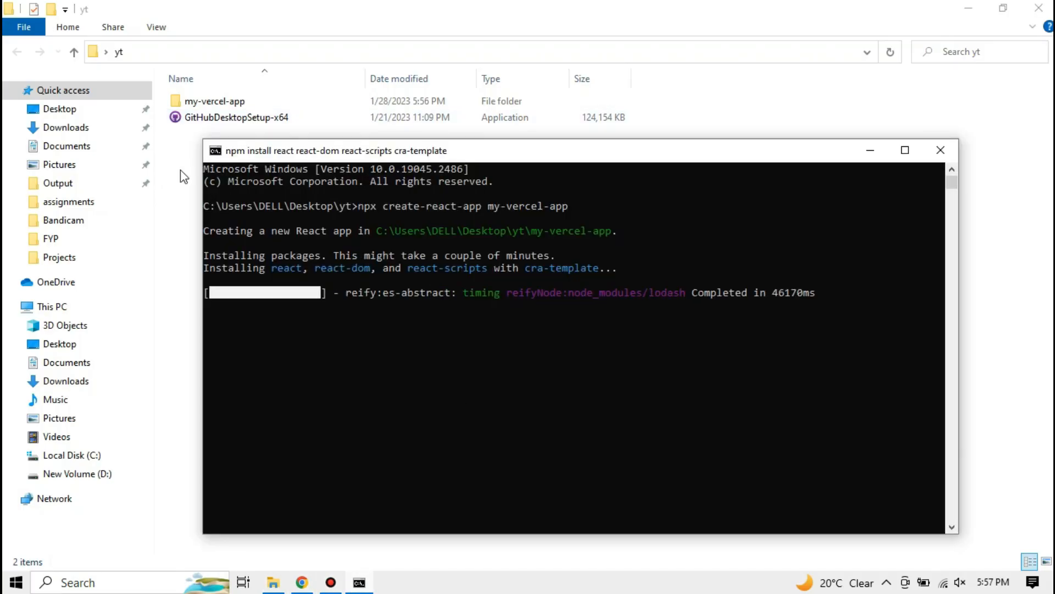
click(154, 178)
right_click(267, 121)
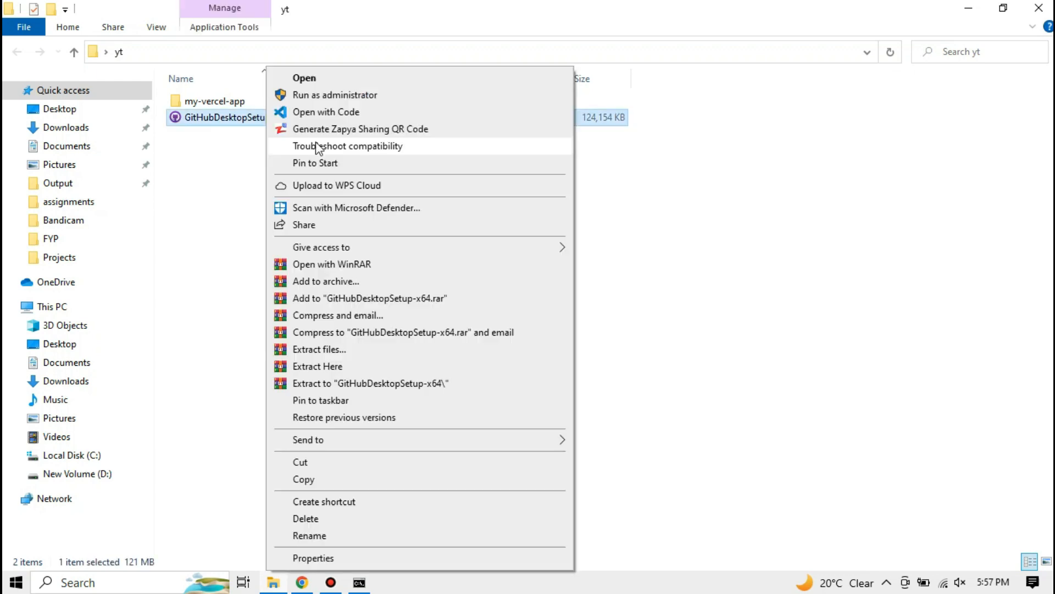
click(335, 95)
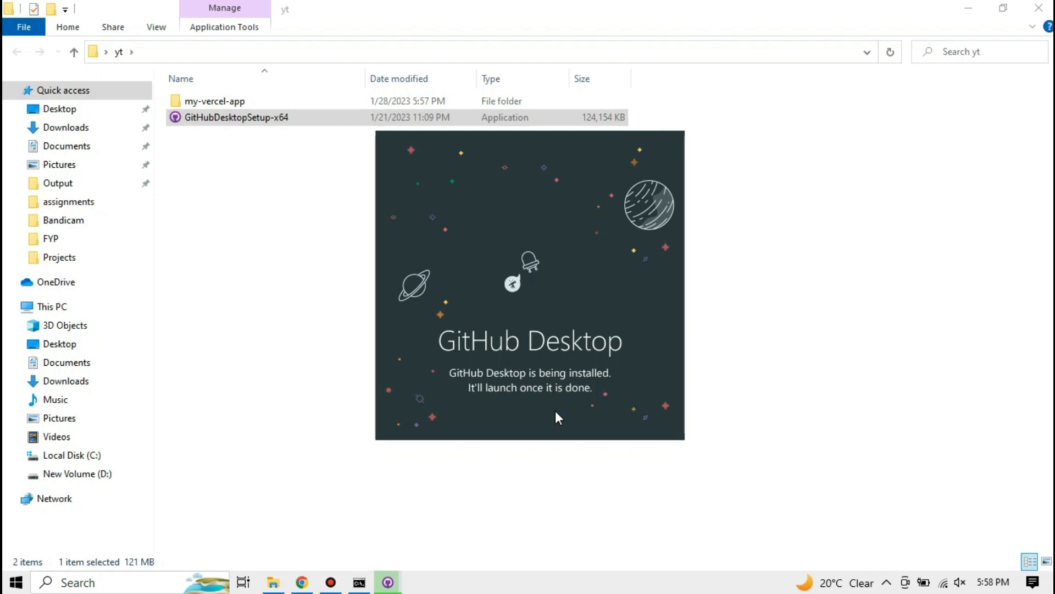
Close the Command Prompt window and open the my-vercel-app project folder in Visual Studio Code.
click(368, 583)
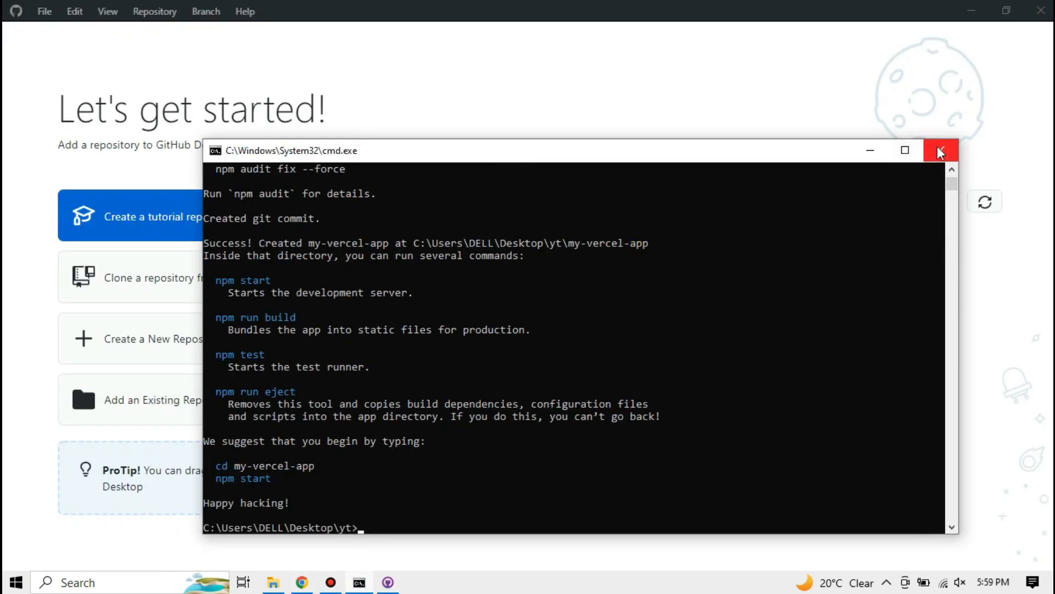
click(941, 149)
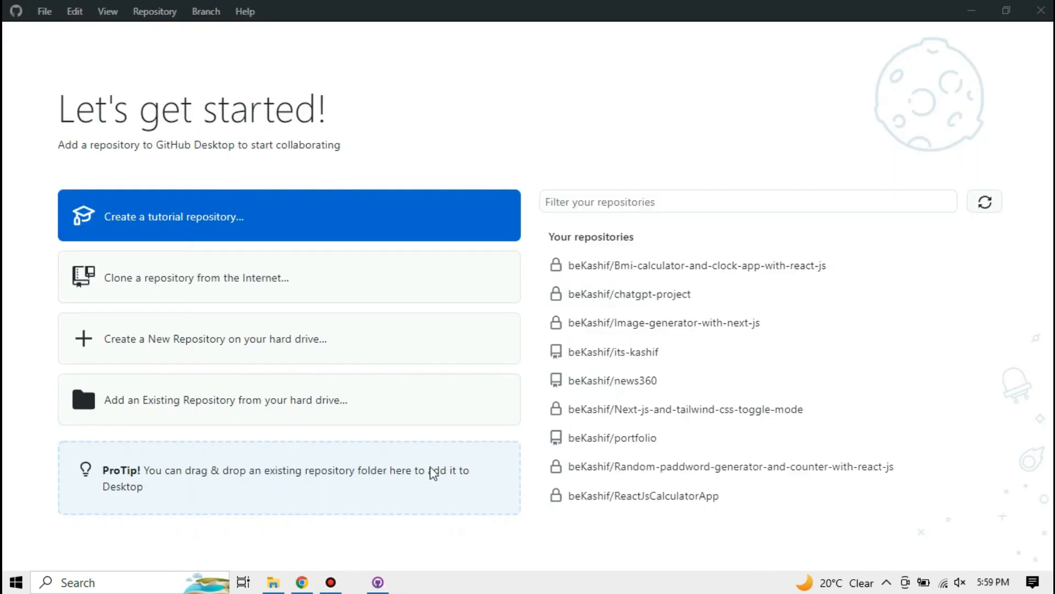
click(274, 582)
click(325, 297)
double_click(267, 102)
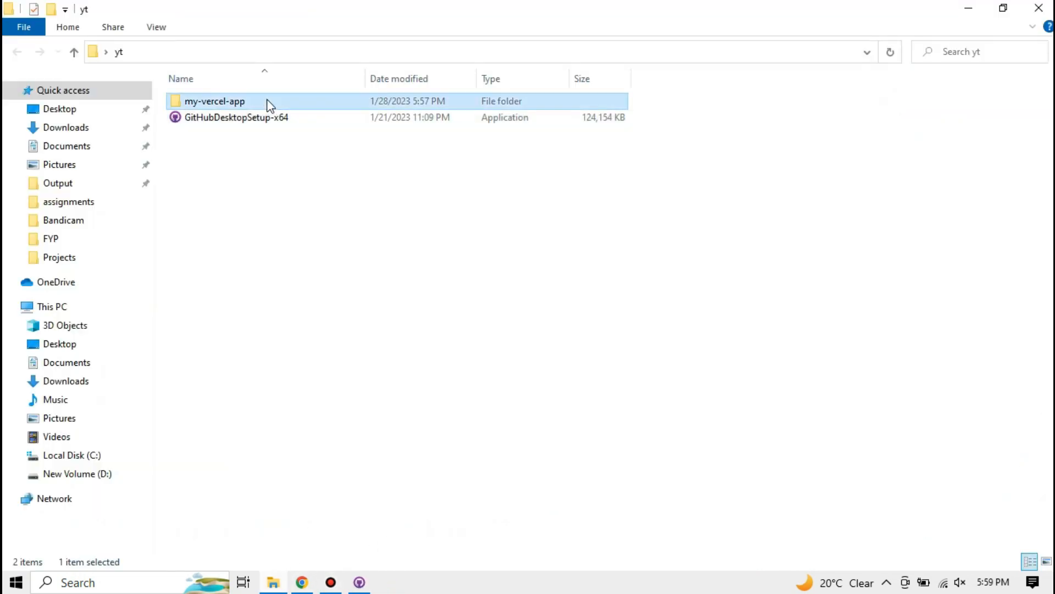
right_click(231, 281)
click(281, 473)
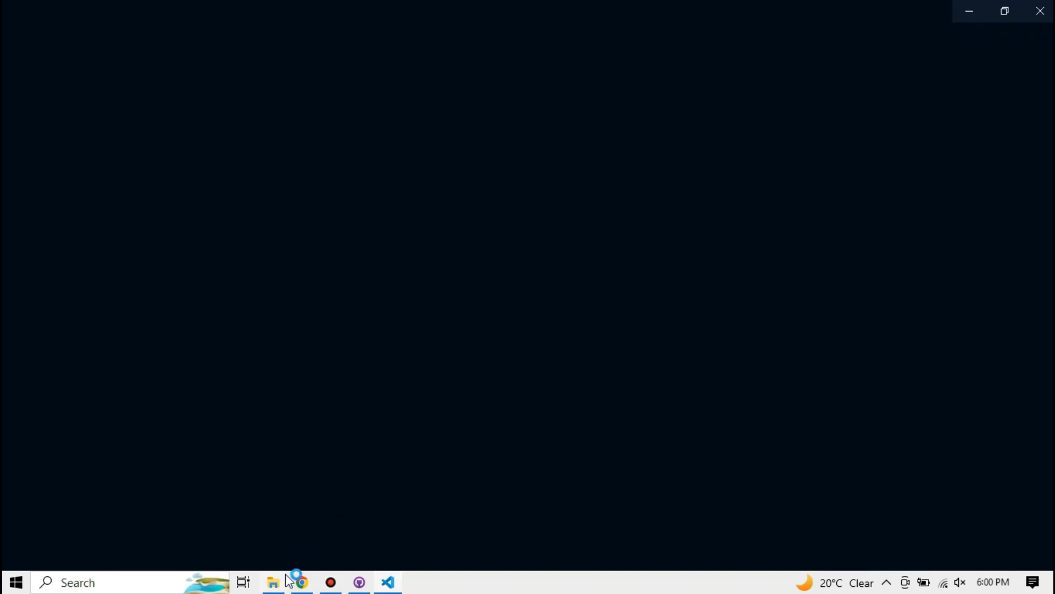
Switch to File Explorer, delete the .git folder from my-vercel-app and refresh the folder.
click(273, 582)
click(219, 105)
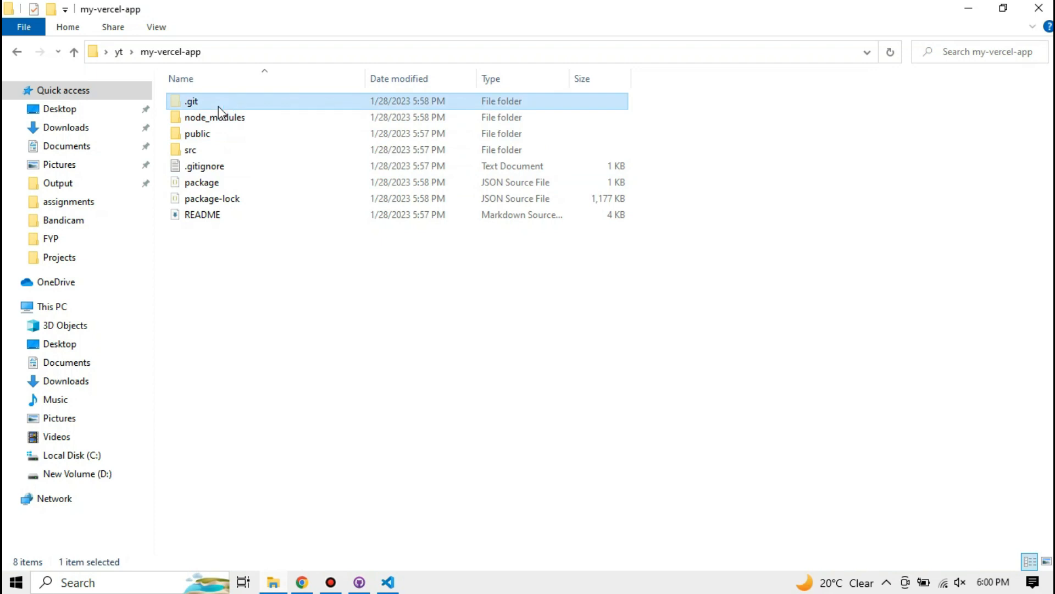
key(Delete)
right_click(234, 289)
click(274, 351)
Run npm start in a new Visual Studio Code terminal and show the React App page in Chrome.
click(388, 583)
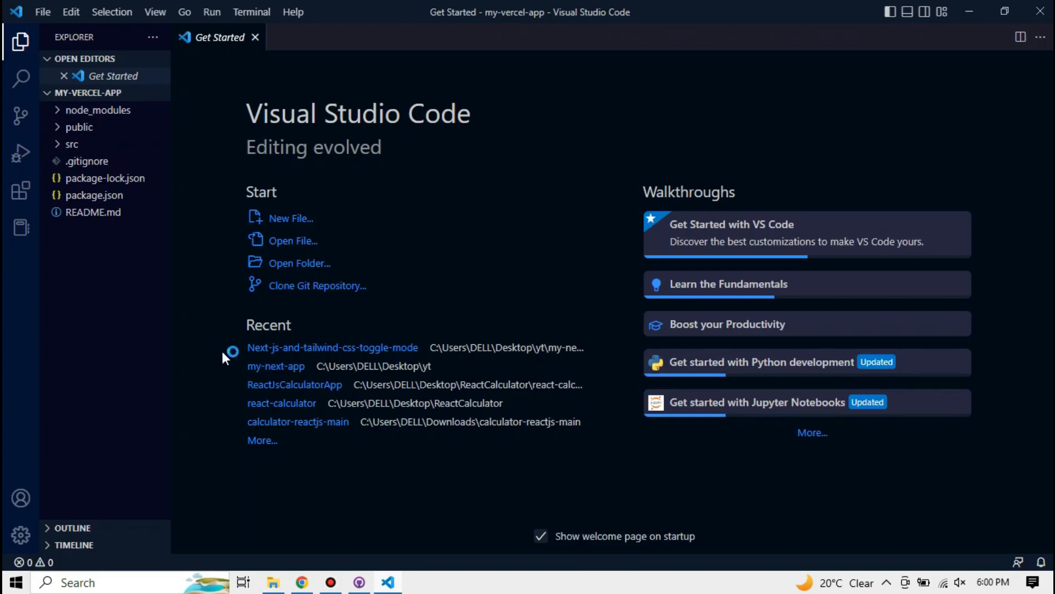
click(252, 11)
click(279, 33)
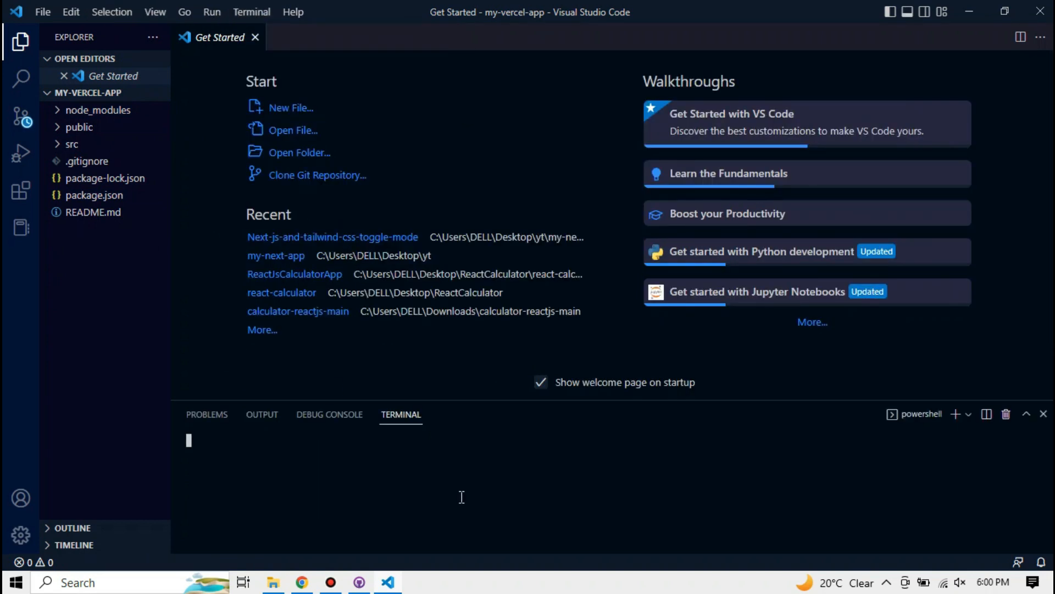
text(npm start)
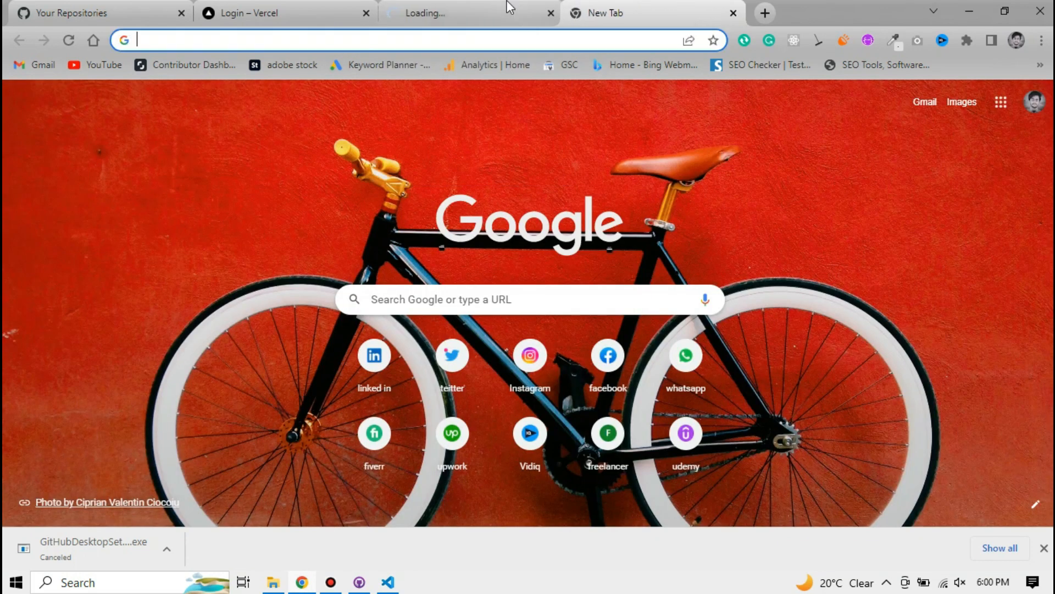
click(507, 7)
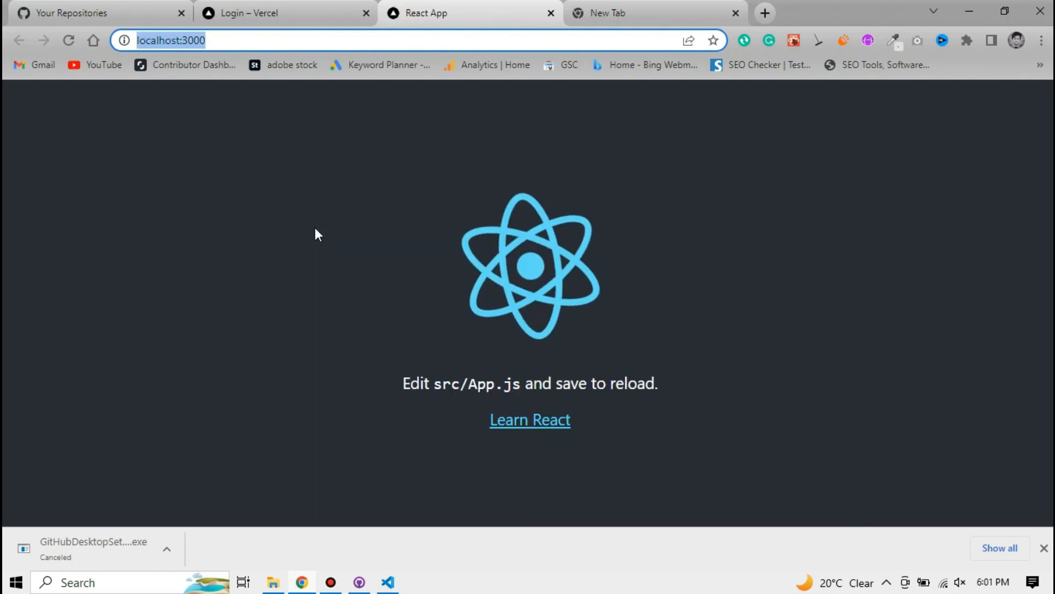
In Visual Studio Code, replace the paragraph text in src/App.js with "We are going to deploy it on Vercel." and save the file.
click(389, 581)
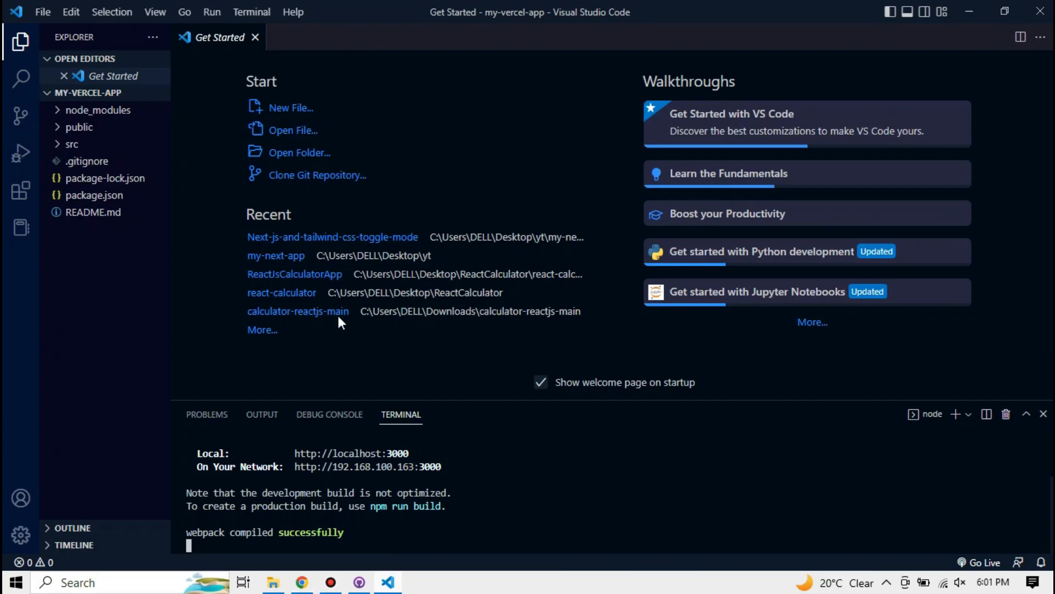
click(72, 144)
click(85, 178)
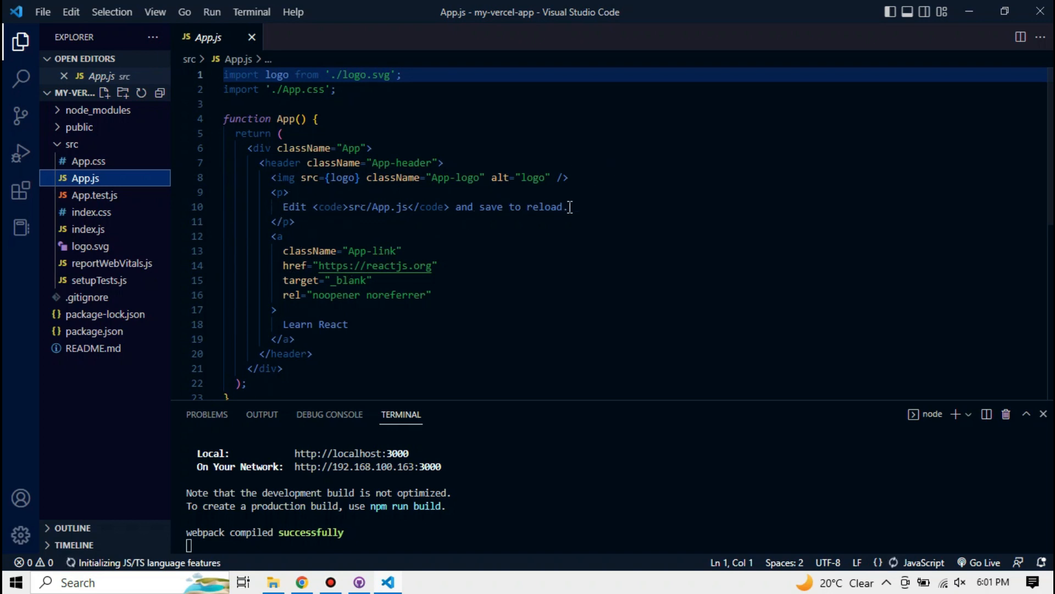
drag(572, 206, 282, 207)
text(W)
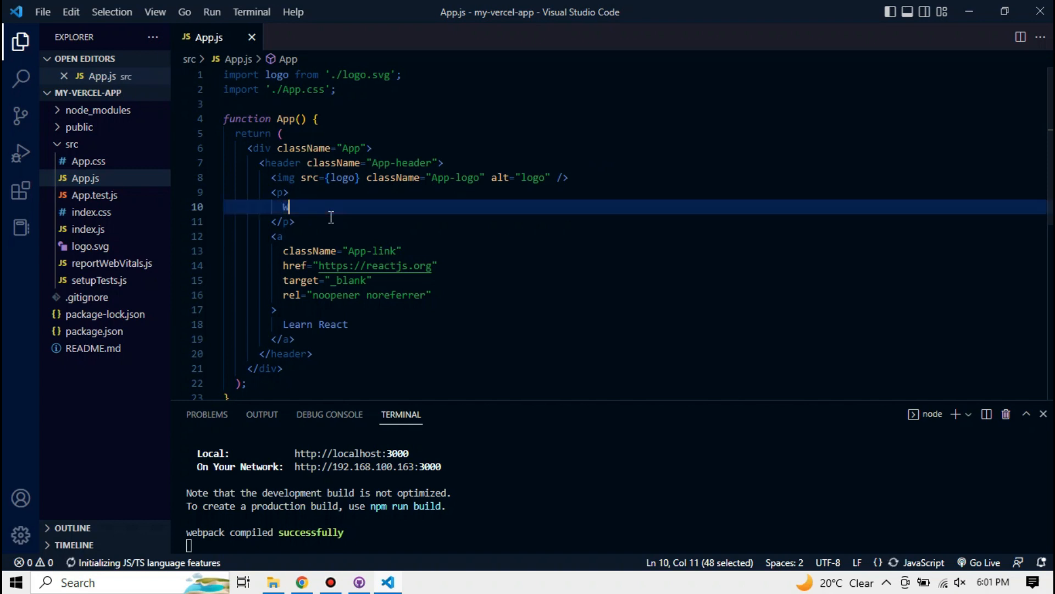
text(e are going to deploy it on Vercel.)
key(ctrl+s)
Switch to Chrome, check the edited paragraph on the localhost:3000 page and dismiss the downloads bar.
key(alt+Tab)
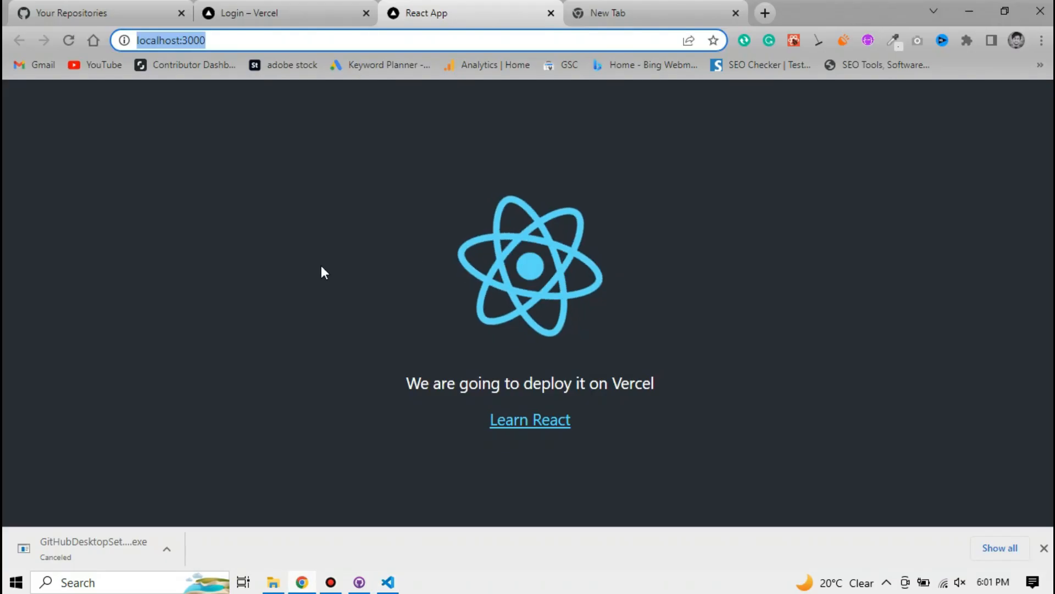
drag(392, 381, 576, 383)
drag(431, 356, 406, 299)
click(1044, 548)
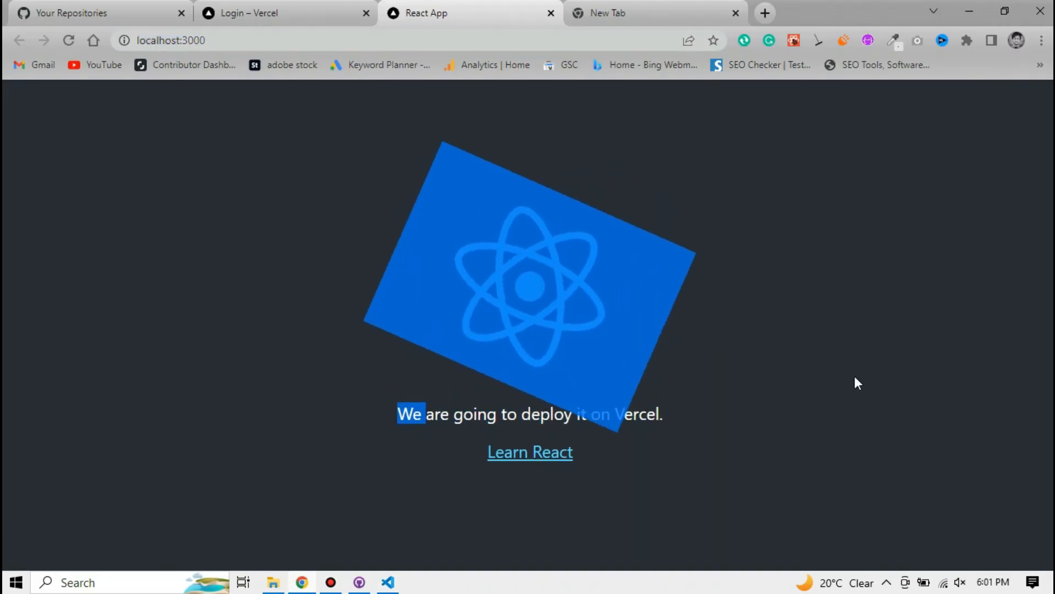
click(401, 292)
In GitHub Desktop, begin a new repository named my-Vercel-app with the description "This is a tutorial application.".
click(359, 582)
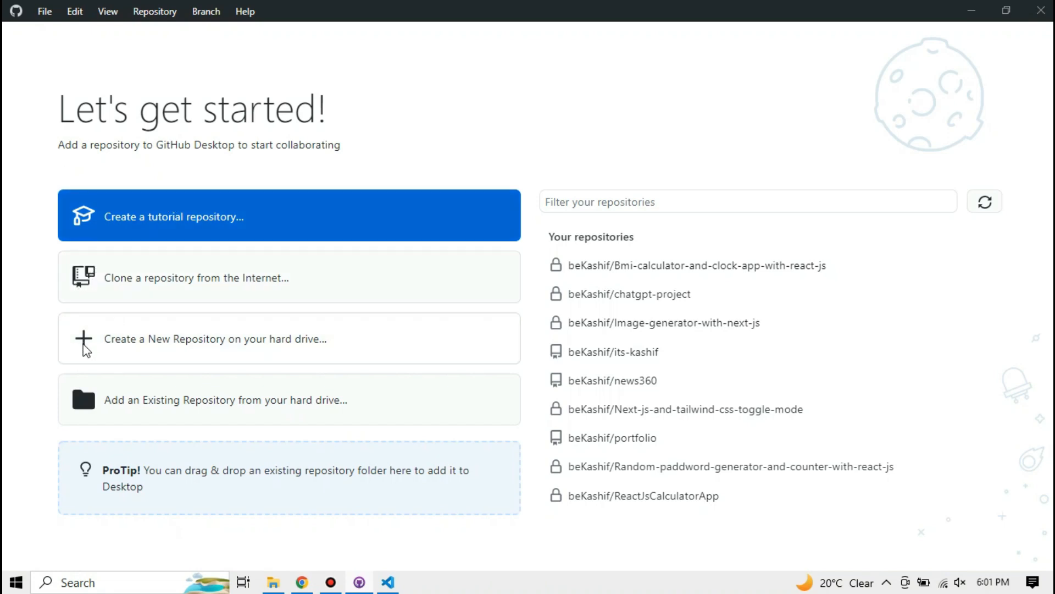
click(367, 318)
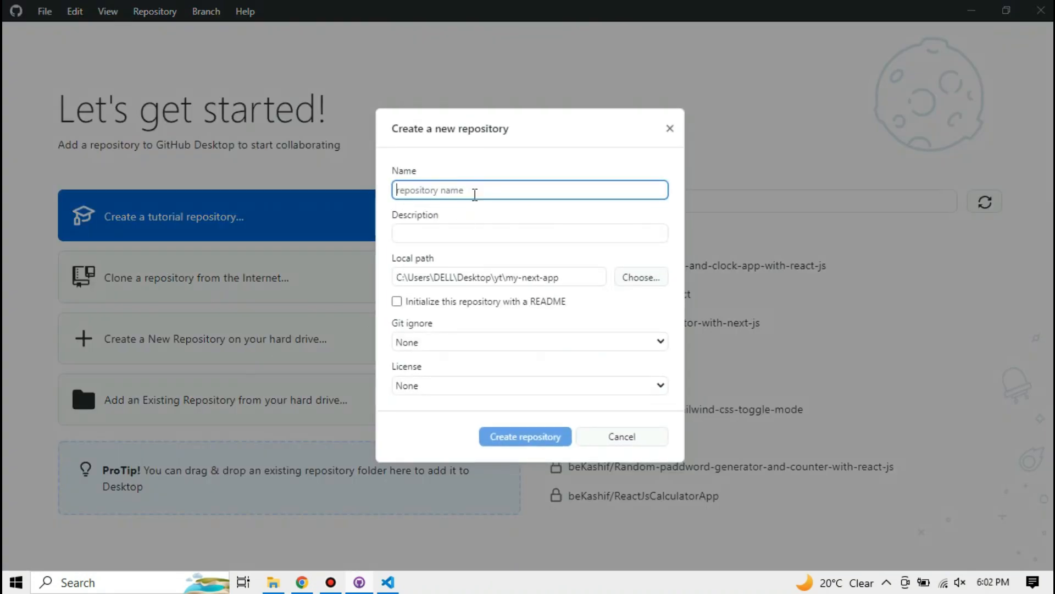
text(Verce)
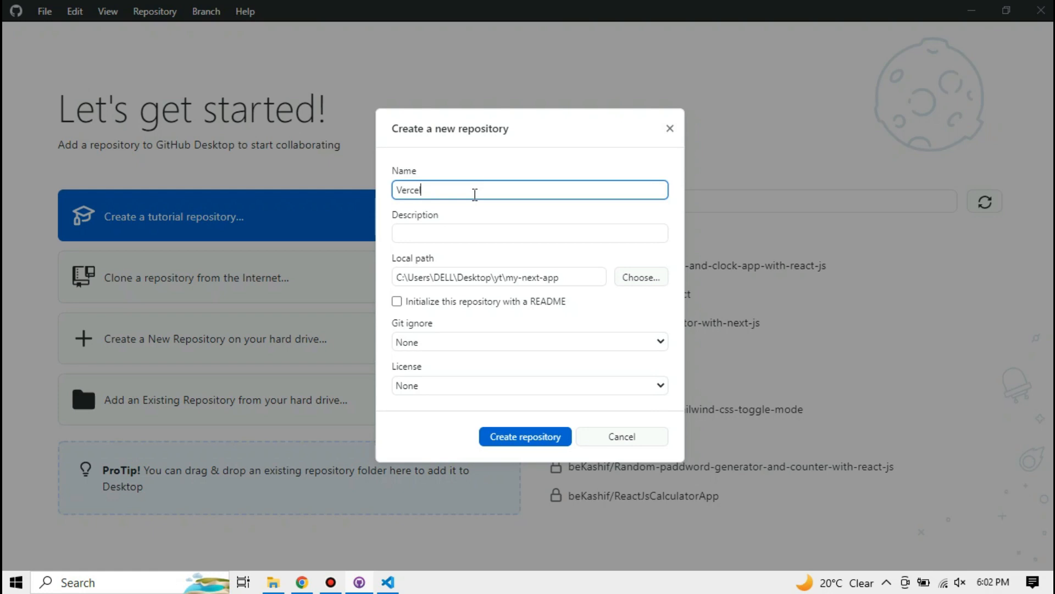
text(my-)
click(486, 230)
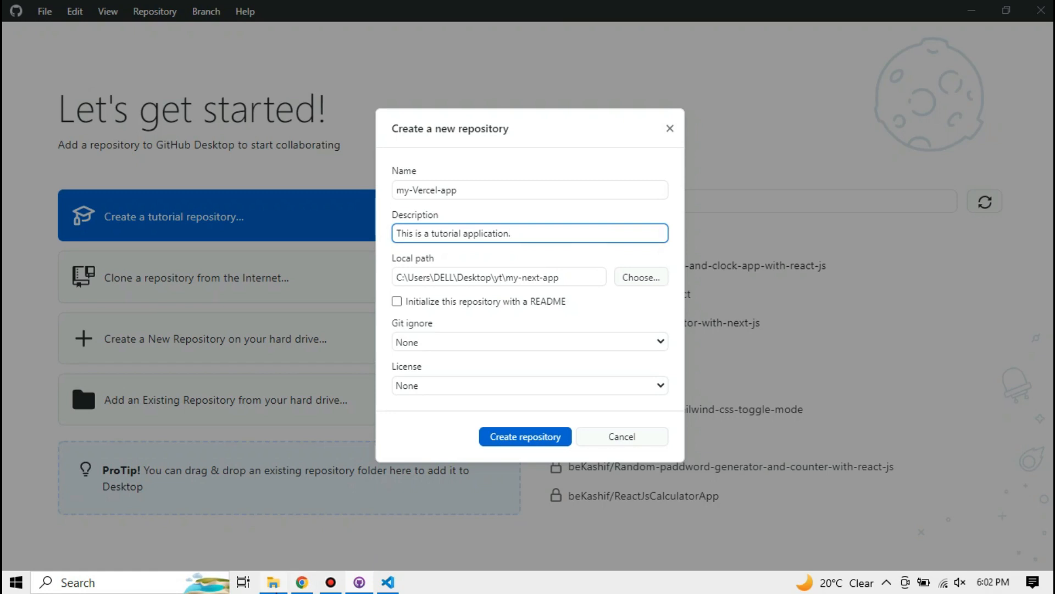
Set the repository's local path to C:\Users\DELL\Desktop\yt\my-vercel-app, copied from File Explorer, and create the repository.
click(274, 582)
click(246, 52)
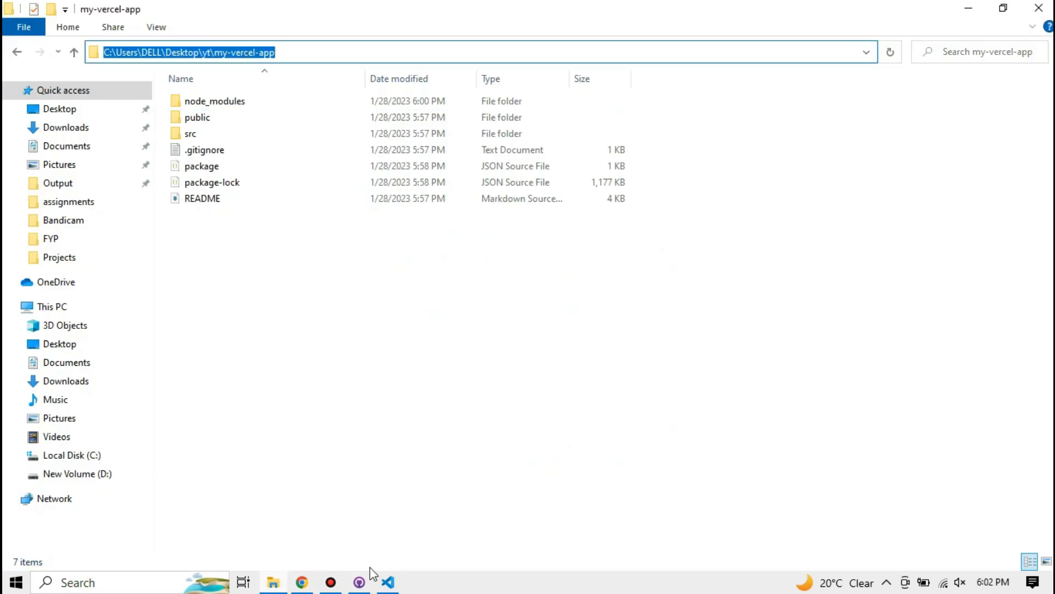
click(359, 582)
click(528, 278)
key(ctrl+a)
text(C:\Users\DELL\Desktop\yt\my-vercel-app)
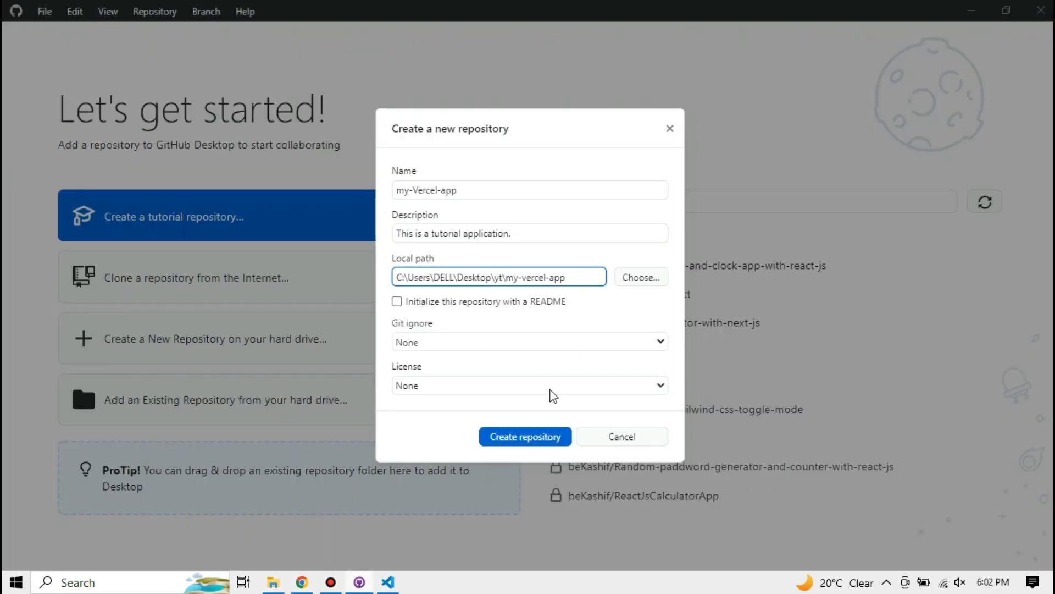
click(513, 437)
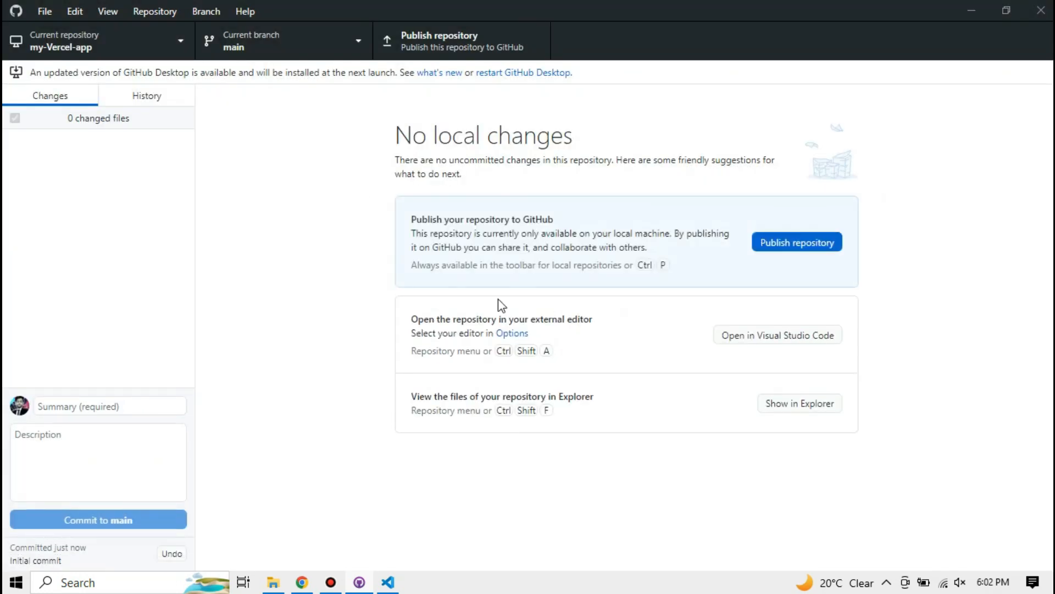
Switch to File Explorer, refresh the project folder and move the project files into the new my-Vercel-app repository folder.
click(273, 585)
right_click(309, 278)
click(348, 344)
double_click(214, 101)
key(alt+Left)
drag(226, 229, 230, 101)
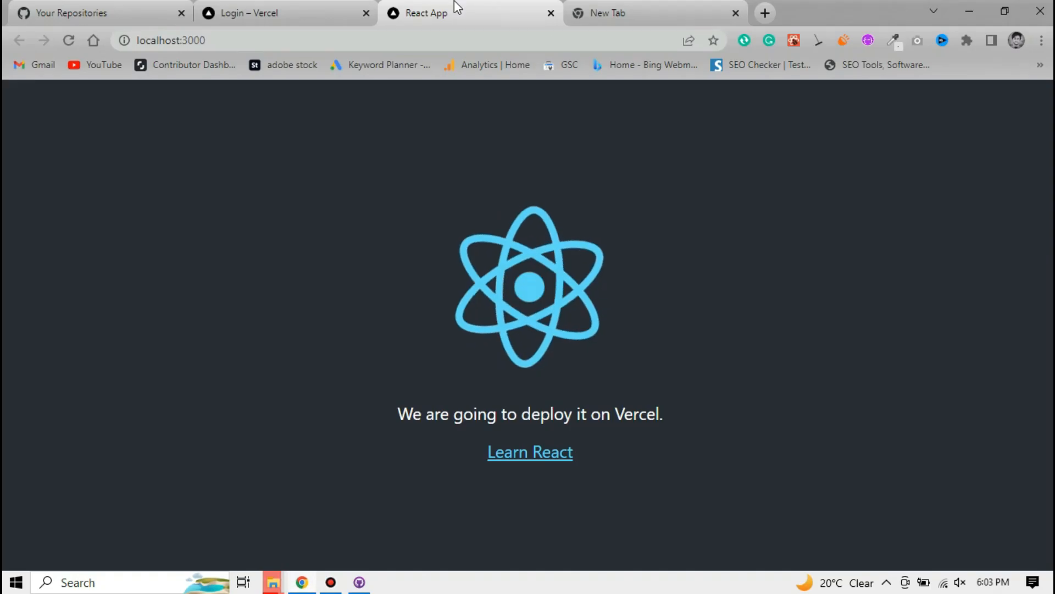
Close the localhost:3000 page in Chrome and resume the pending file move in File Explorer.
key(ctrl+w)
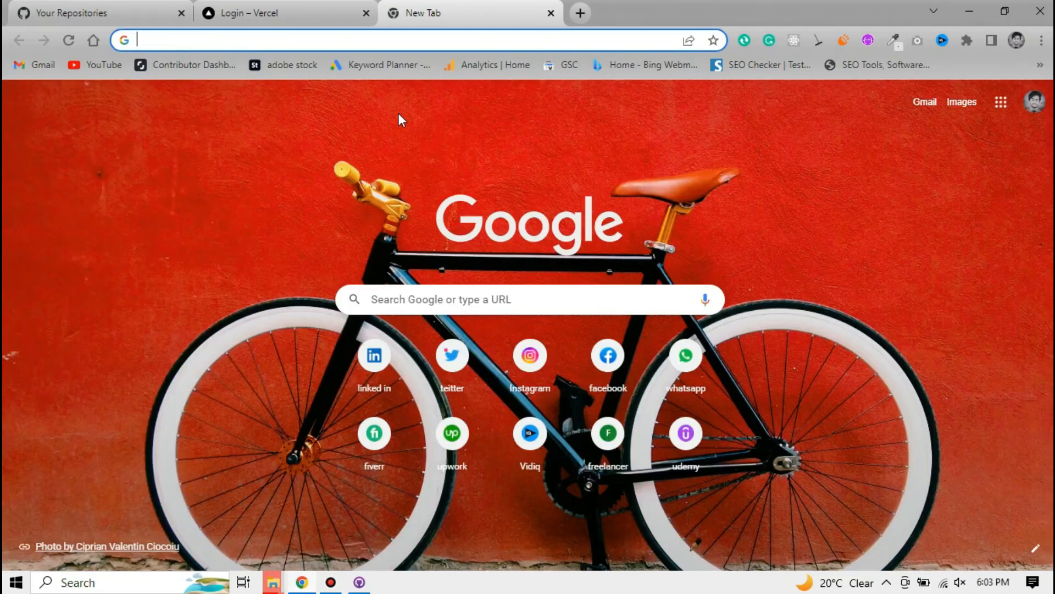
click(273, 582)
click(375, 467)
click(270, 251)
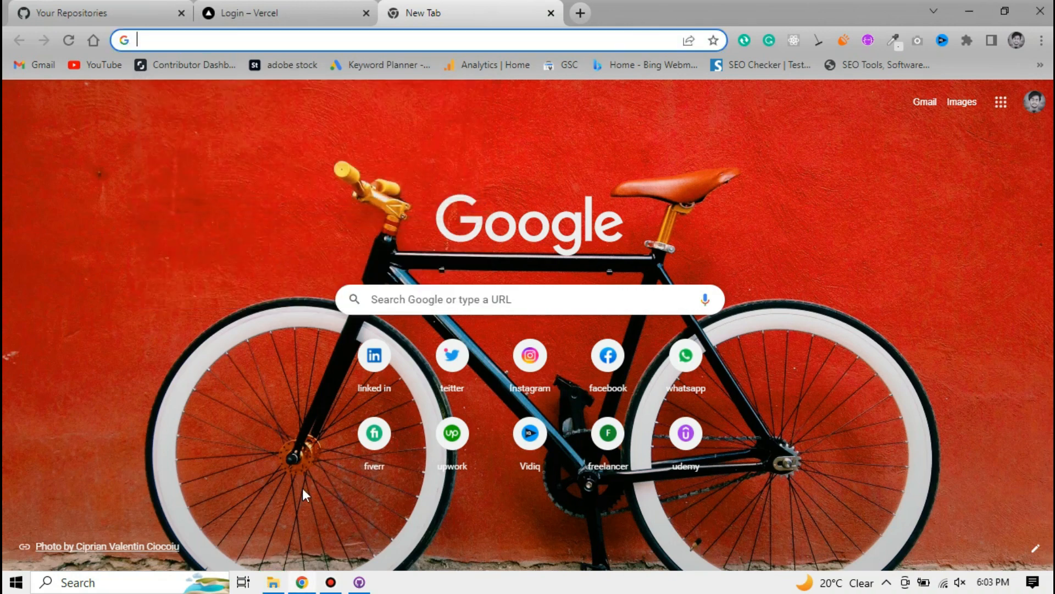
Switch to File Explorer, refresh the project folder and open the my-Vercel-app repository folder.
click(273, 582)
right_click(273, 205)
click(310, 259)
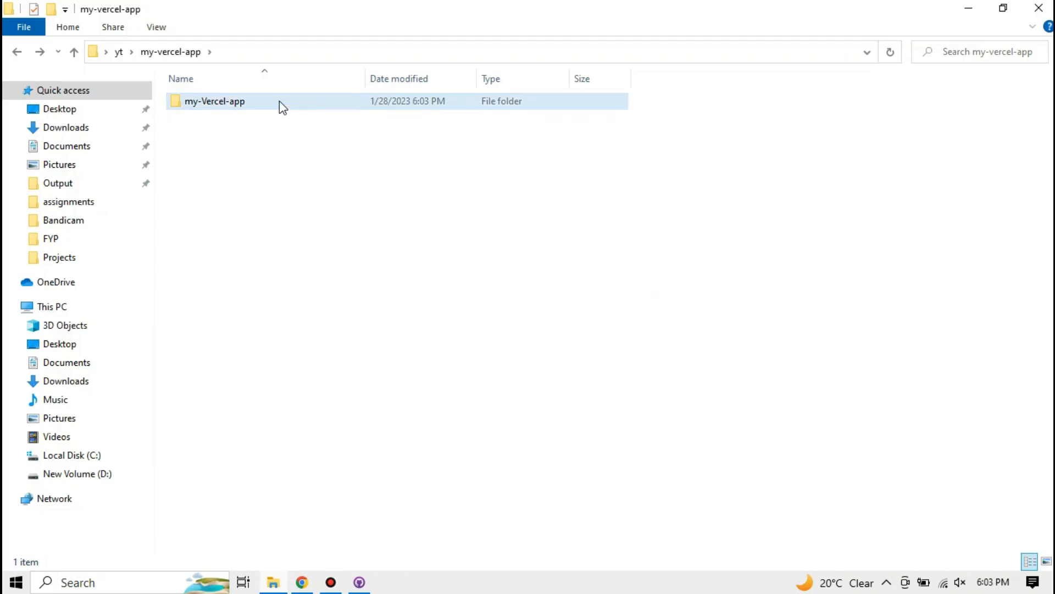
double_click(283, 102)
Switch to GitHub Desktop and commit all changed files to main with the summary "initial commit".
click(359, 582)
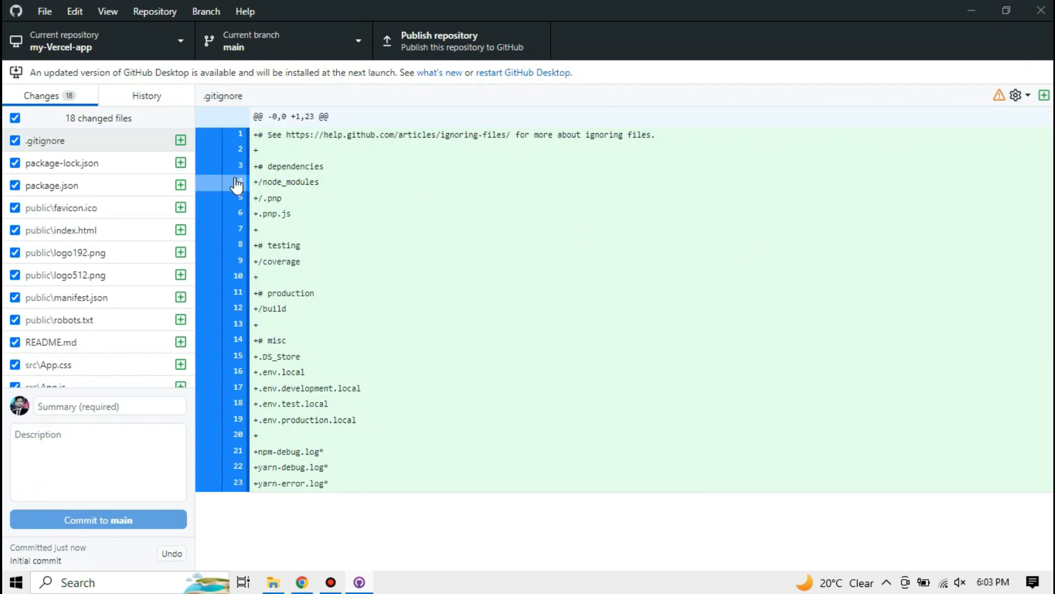
click(99, 407)
text(initial commit)
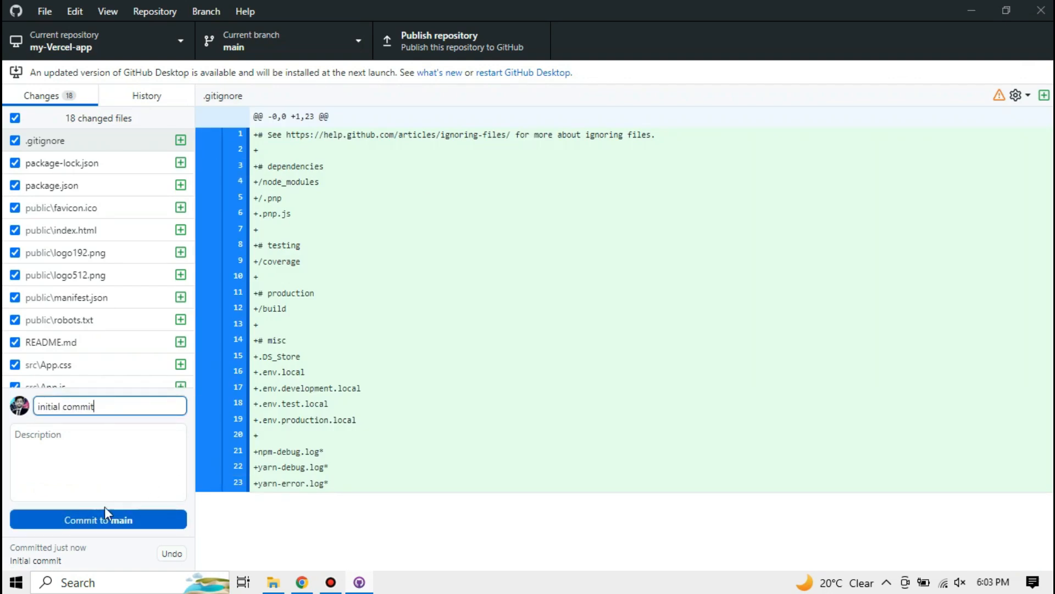
click(104, 518)
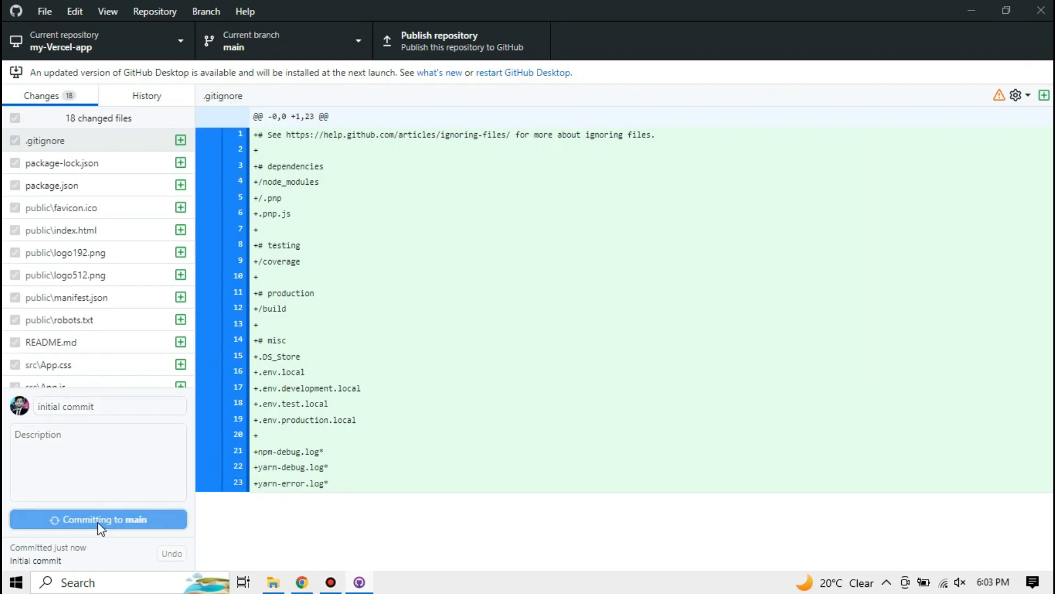
Publish the my-Vercel-app repository to GitHub as private and view its repository page in Chrome.
click(775, 252)
click(573, 384)
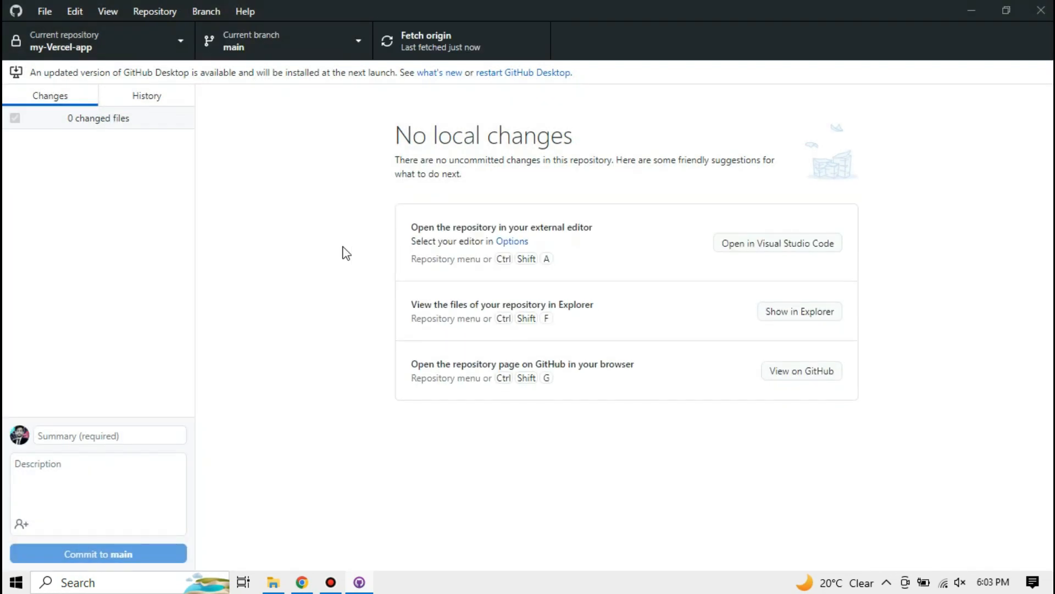
click(302, 583)
click(125, 11)
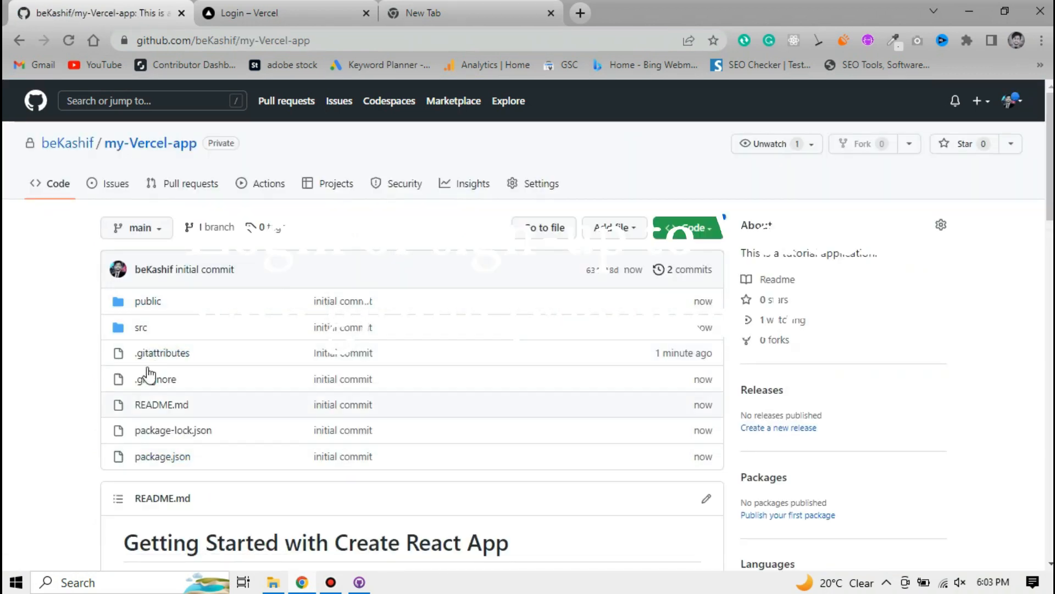
Log in to Vercel from its login page.
click(286, 8)
drag(589, 180, 370, 205)
click(452, 259)
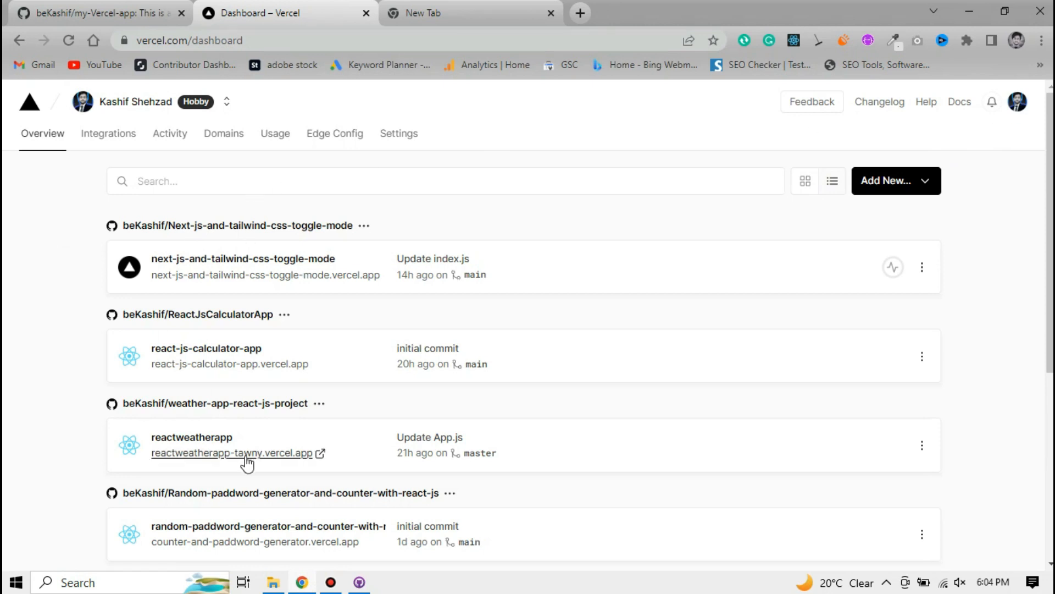
Add a new Vercel project by importing the my-Vercel-app Git repository, and deploy it.
click(884, 181)
click(894, 221)
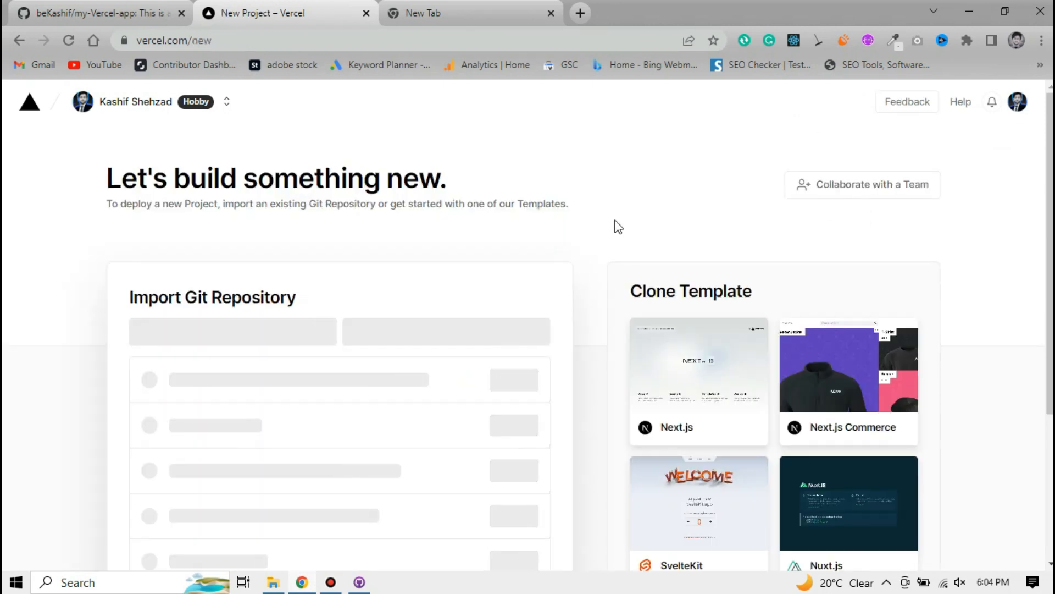
click(493, 383)
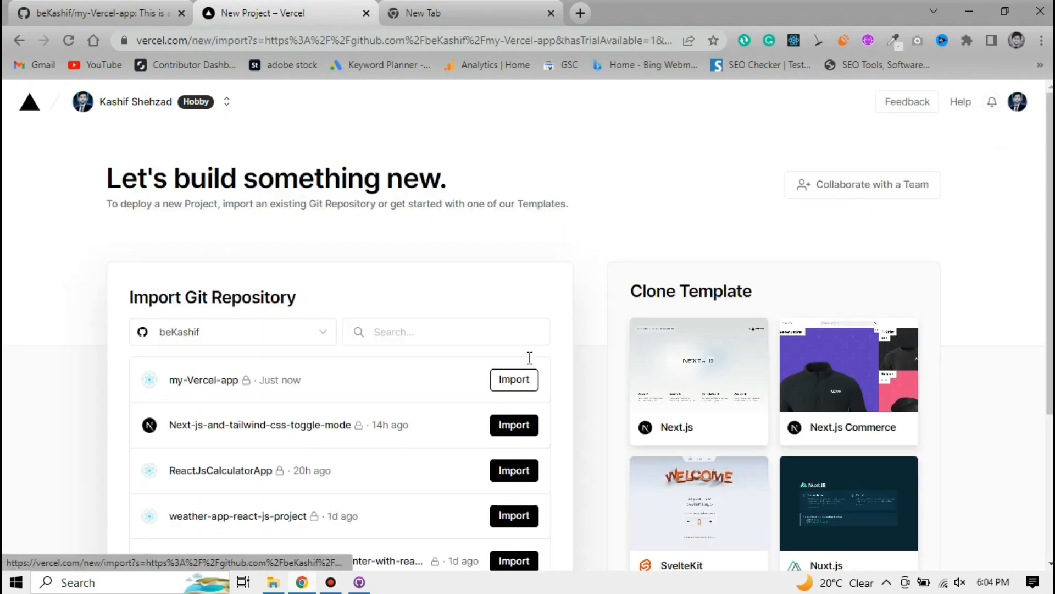
scroll(715, 286, down, 5)
click(636, 305)
scroll(1008, 330, up, 4)
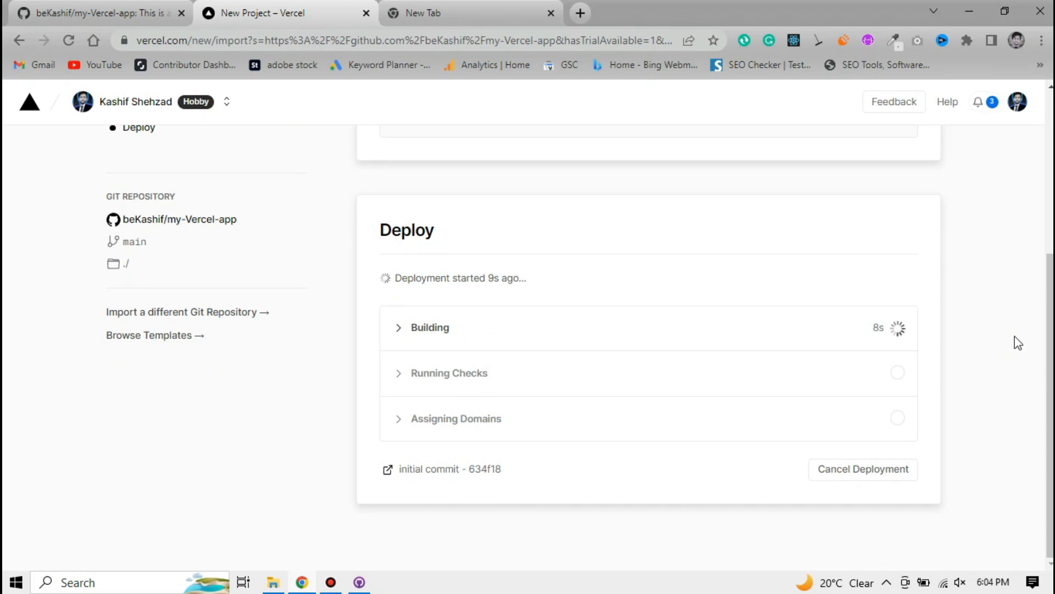
scroll(1008, 330, up, 4)
scroll(995, 337, down, 4)
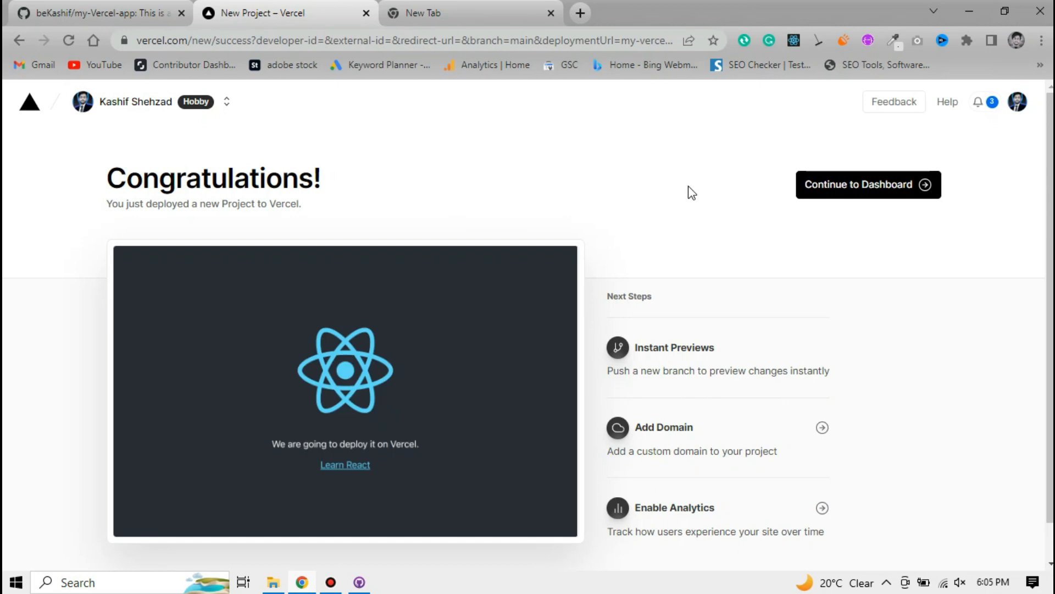
View the deployed site from Vercel and from the refreshed GitHub repository page's website link, closing the duplicate site page.
click(415, 377)
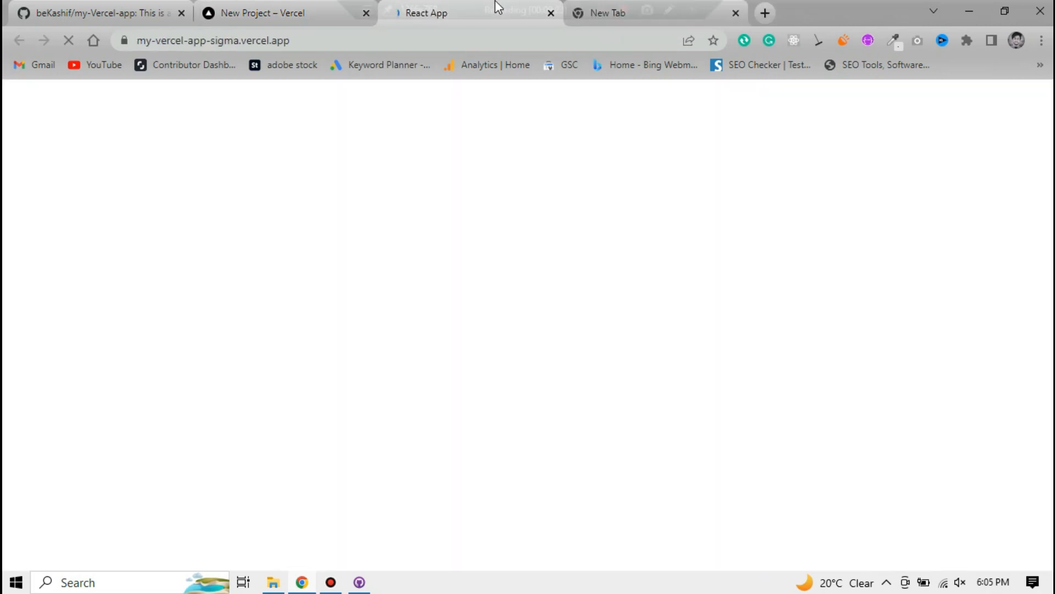
click(113, 7)
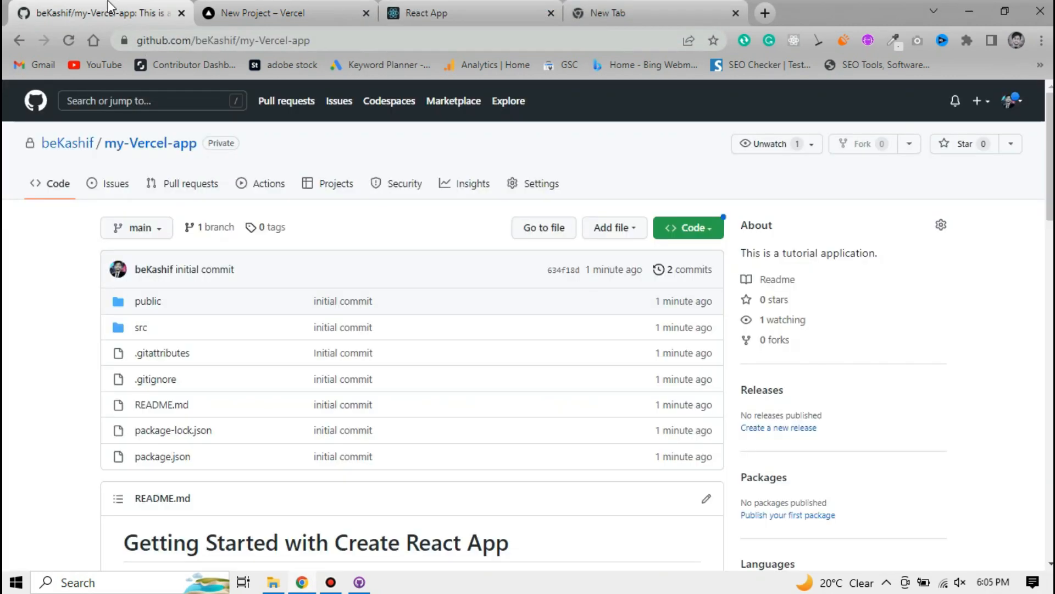
key(F5)
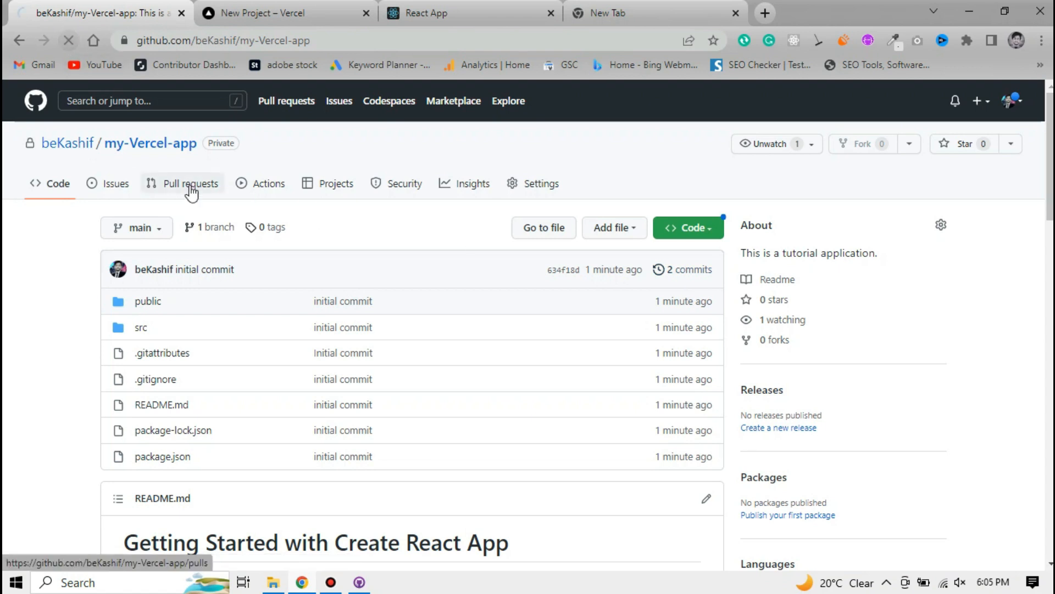
click(775, 289)
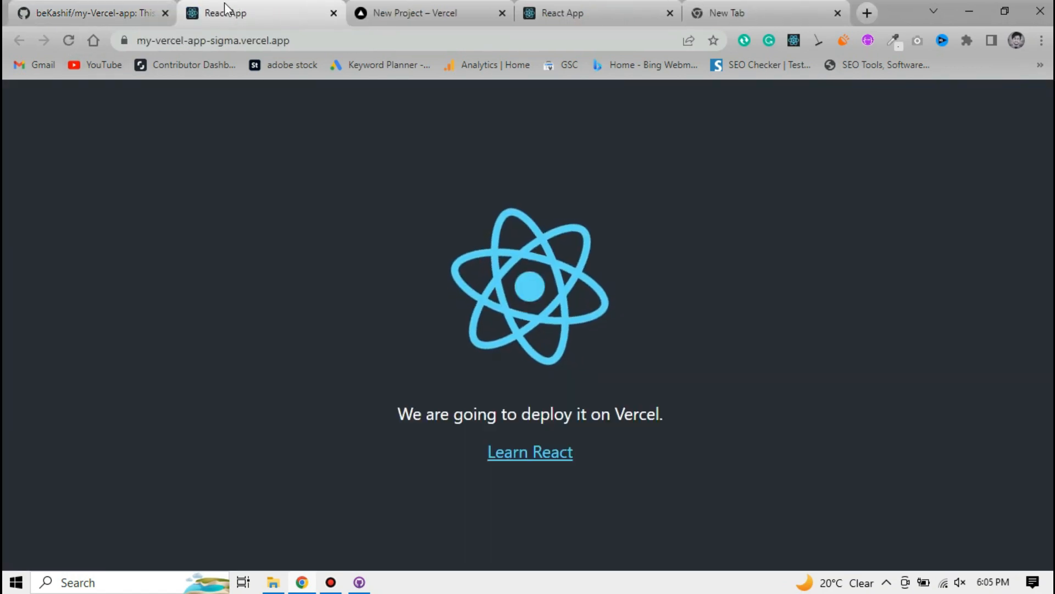
click(333, 13)
Return to Vercel, view the my-vercel-app project overview and go to the account's dashboard.
click(277, 6)
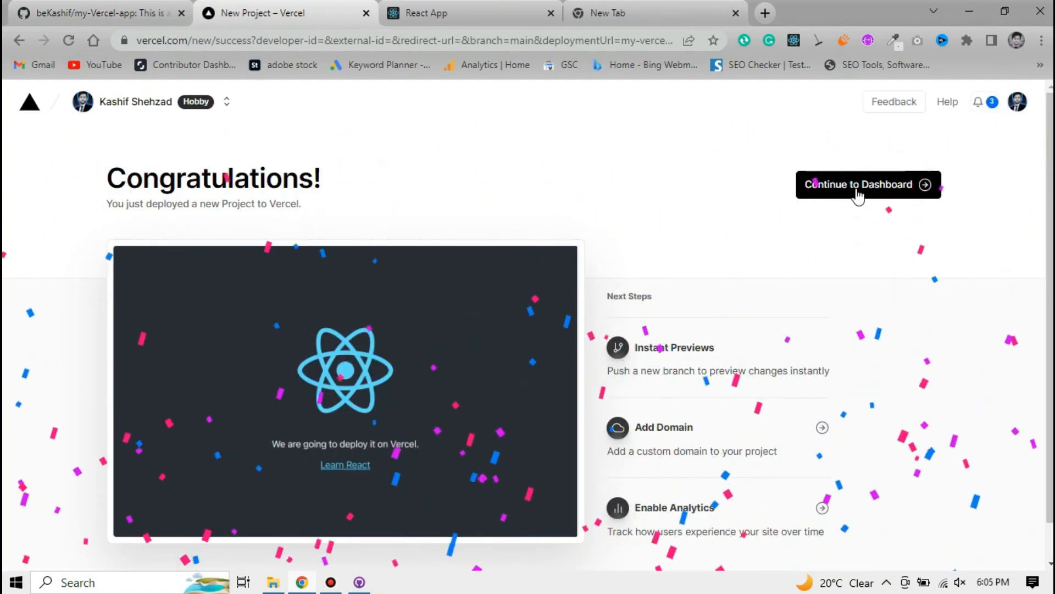
click(857, 192)
click(1020, 103)
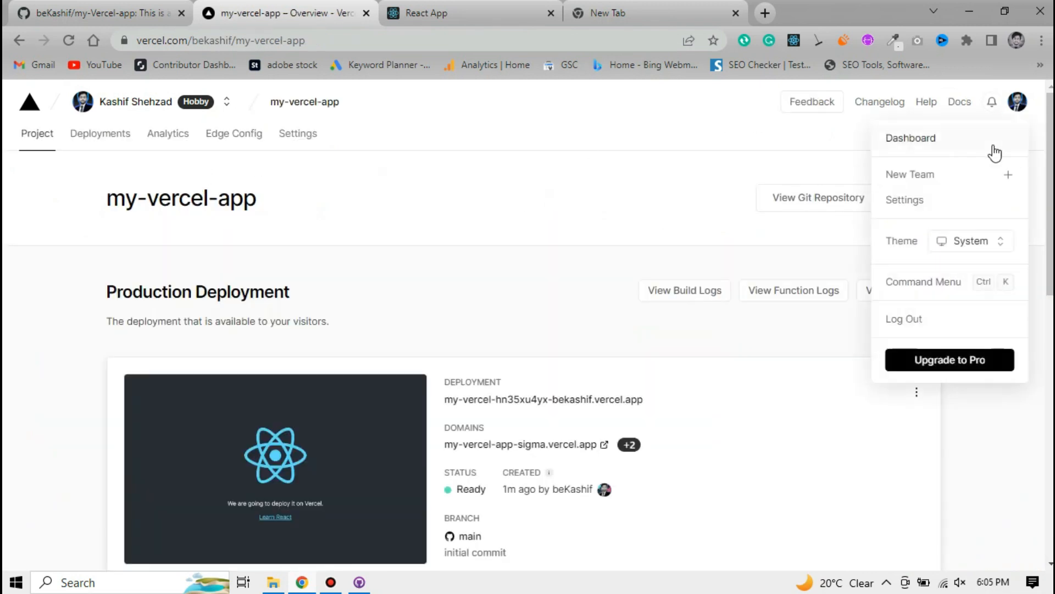
click(989, 141)
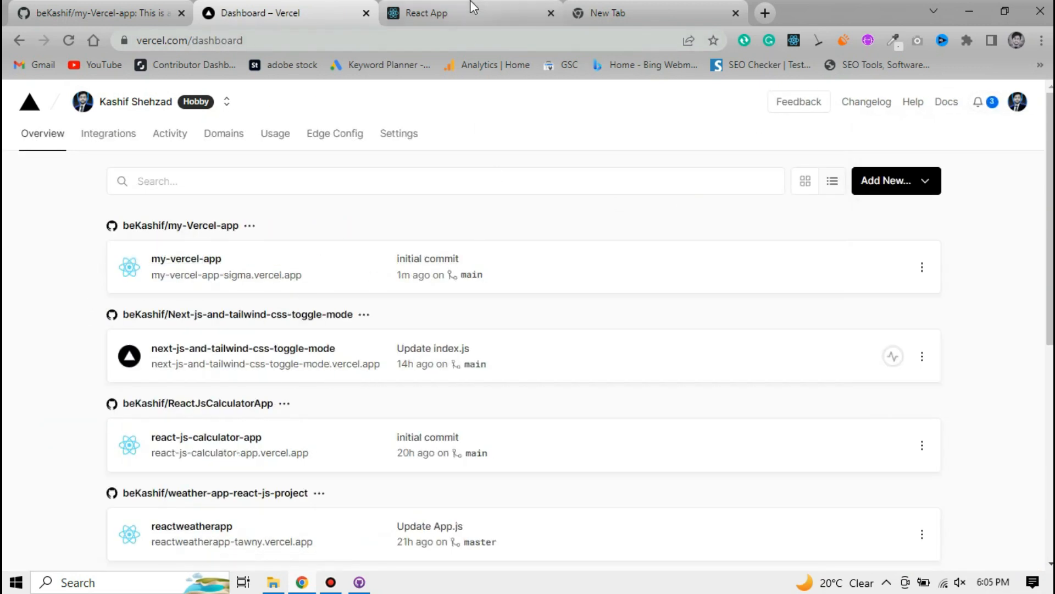